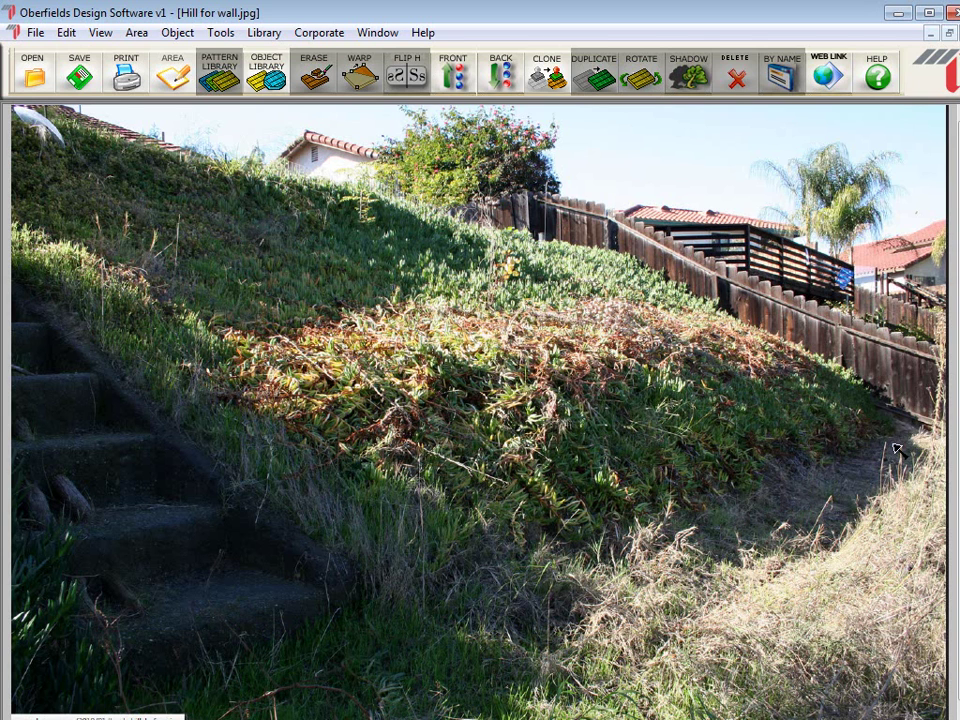
Step: Open the Define area tool to start outlining a region on the hillside photo
left_click(174, 74)
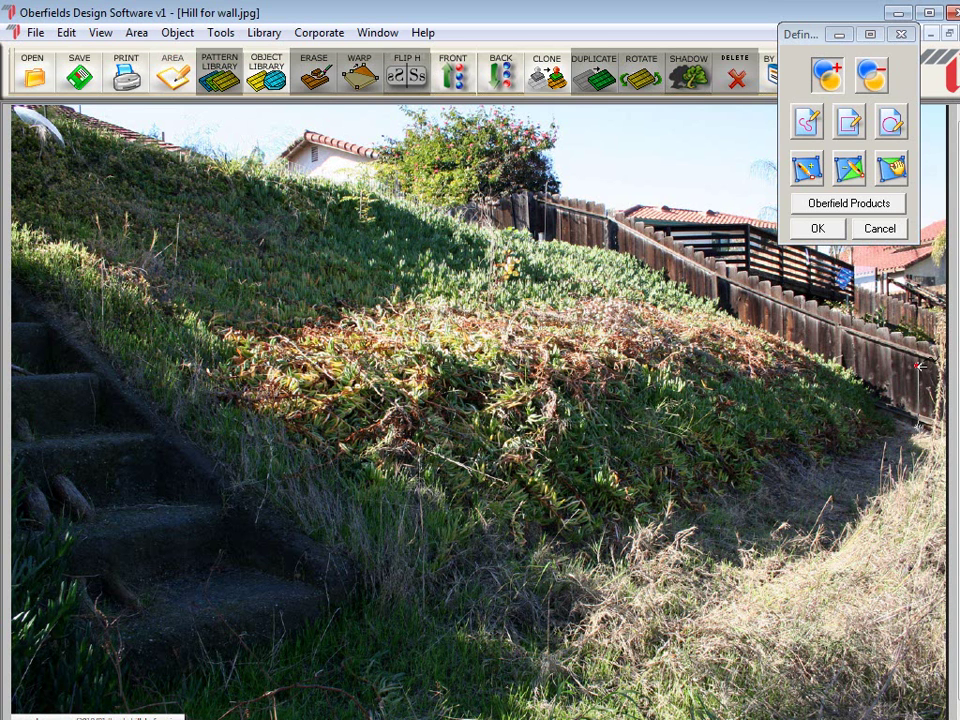
Step: Outline the wall area with four corners, from the fence edge across to the slope's base
left_click(918, 366)
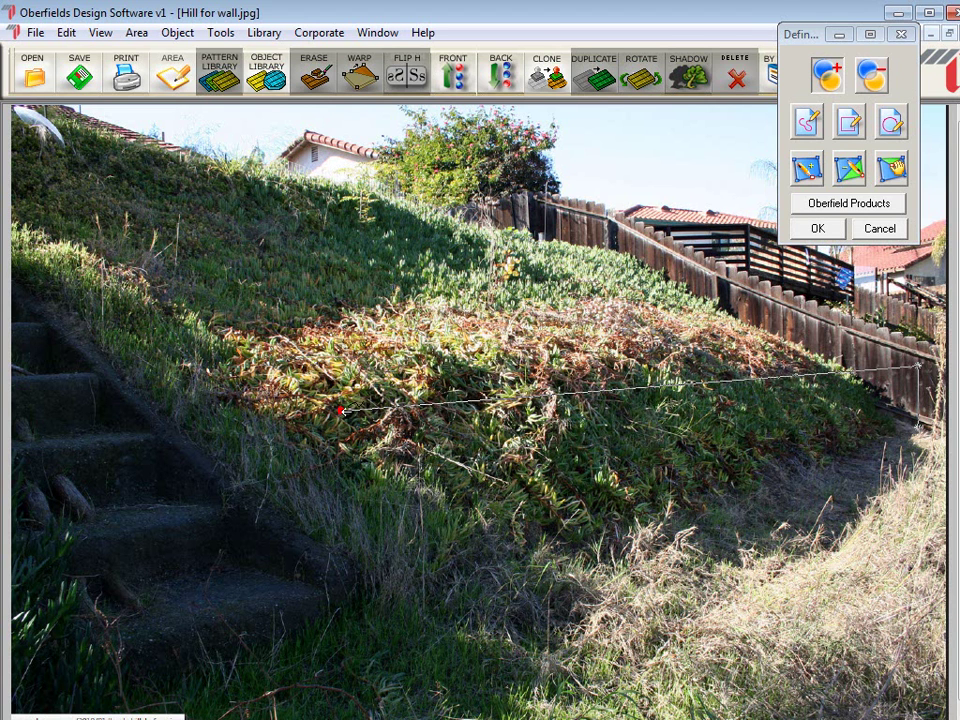
left_click(340, 410)
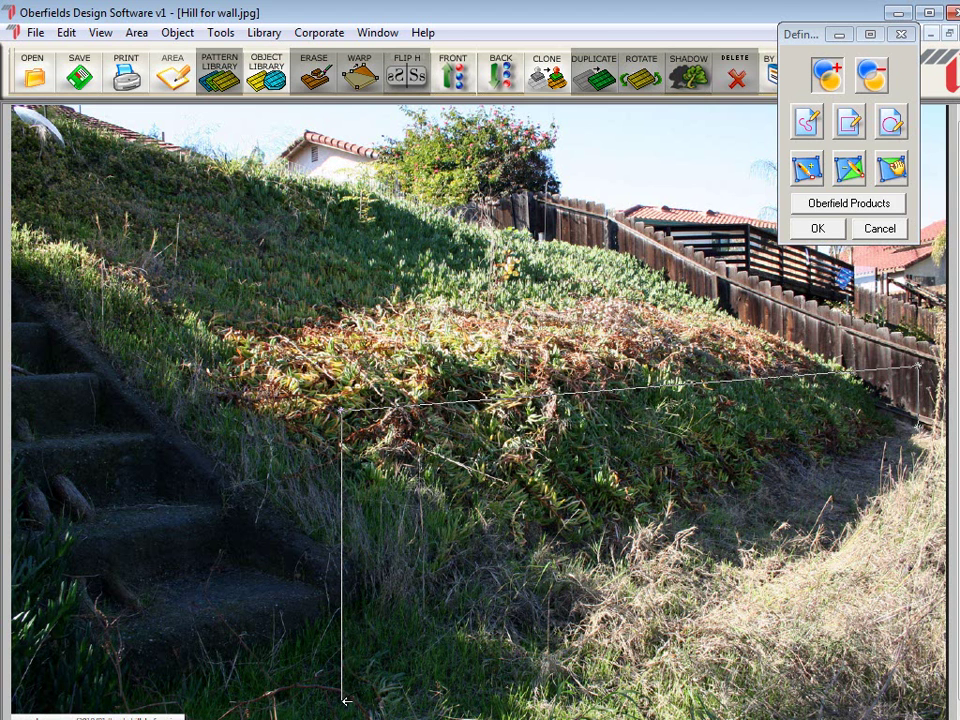
left_click(342, 700)
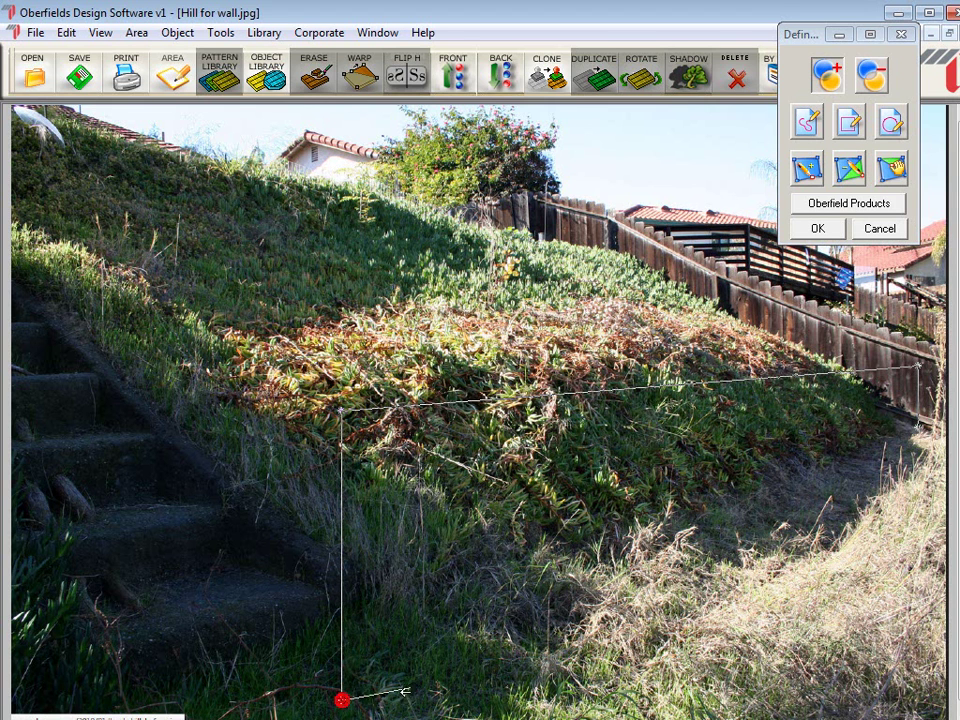
left_click(919, 427)
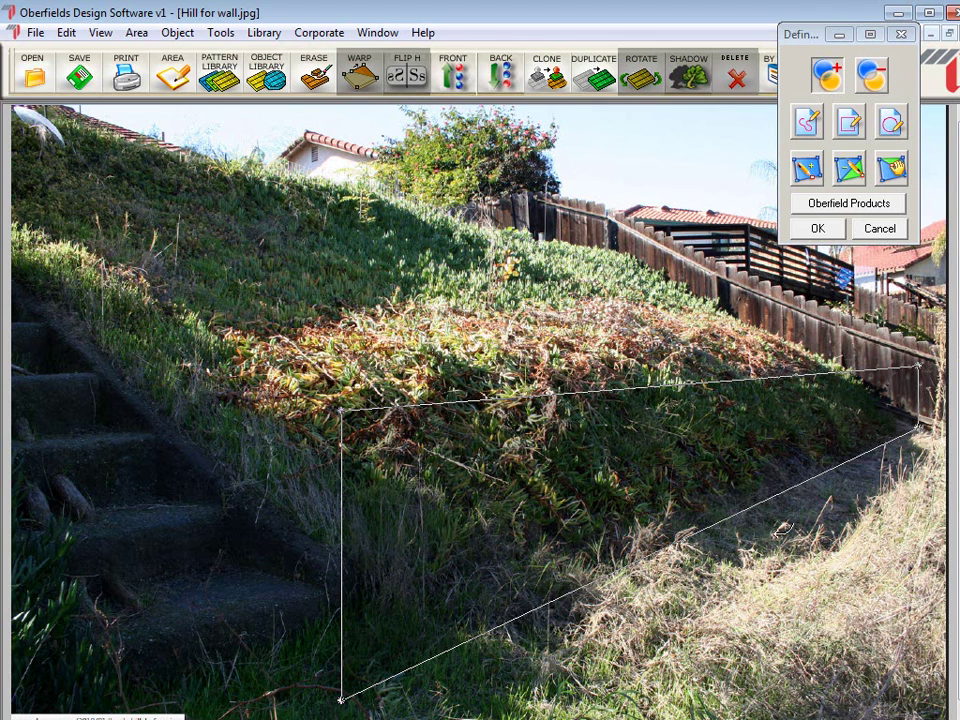
Step: Fill the outlined area with Non-Weathered Versa-Lok in the Antique_Blend colour
left_click(866, 205)
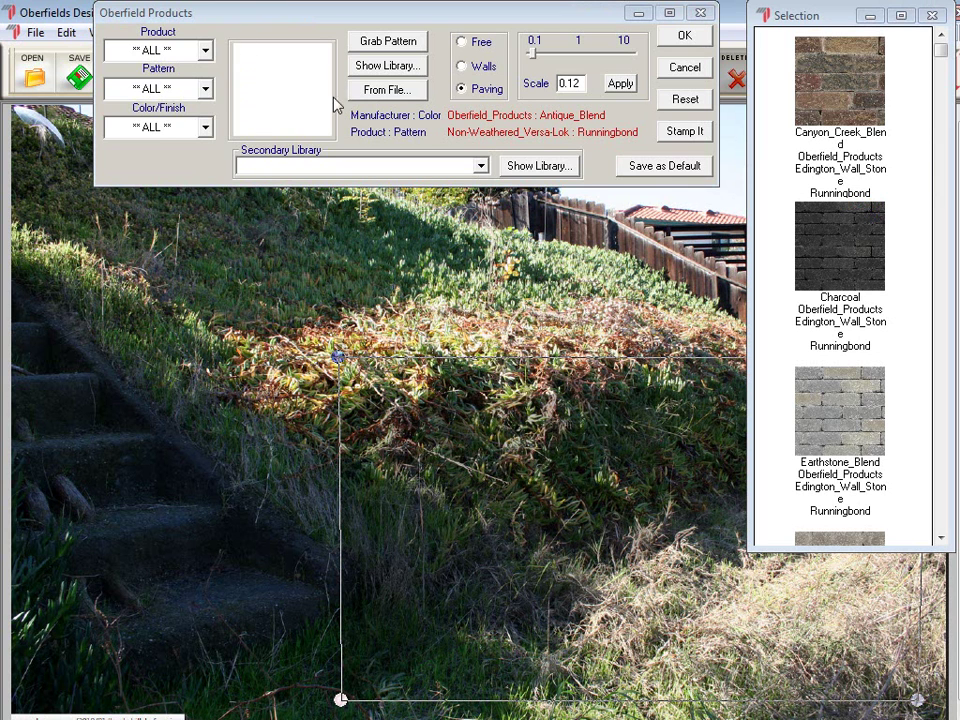
left_click(207, 51)
left_click_drag(210, 88, 208, 150)
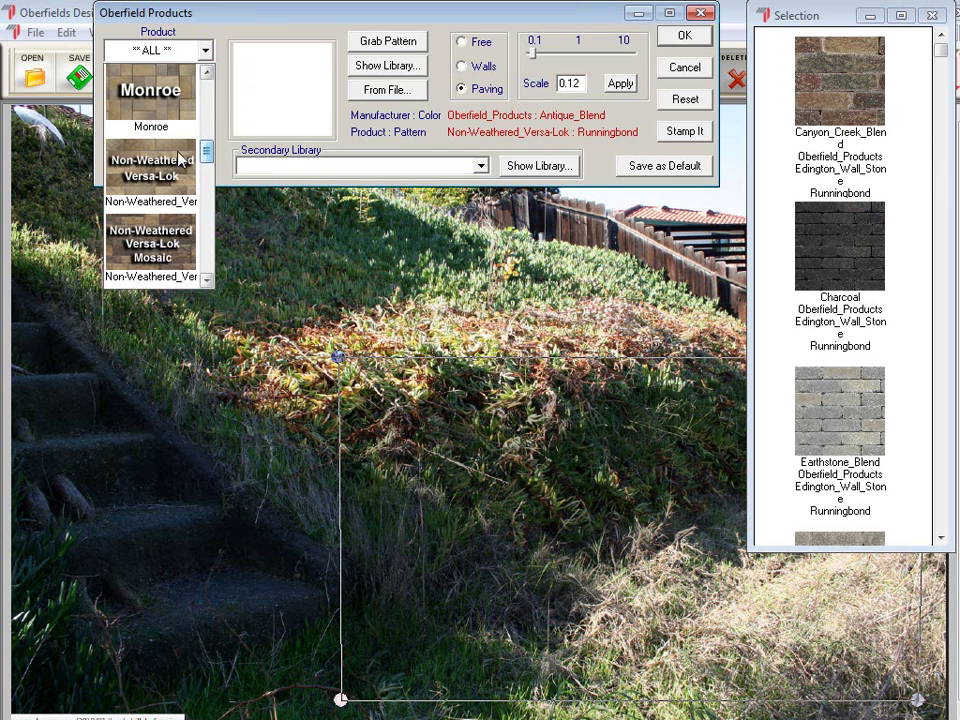
left_click(148, 180)
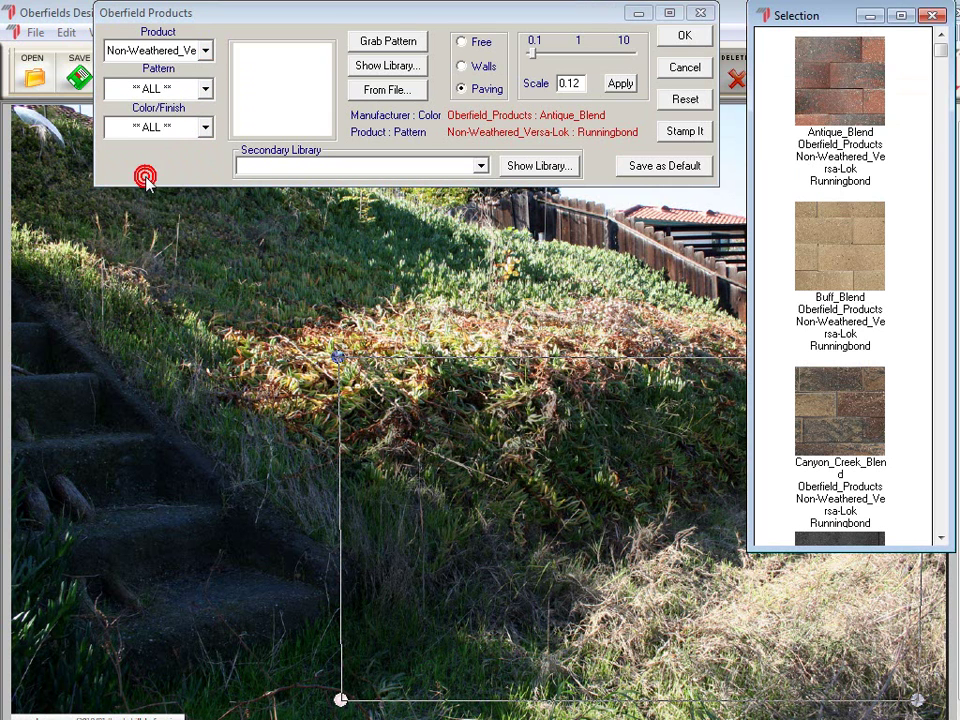
double_click(865, 100)
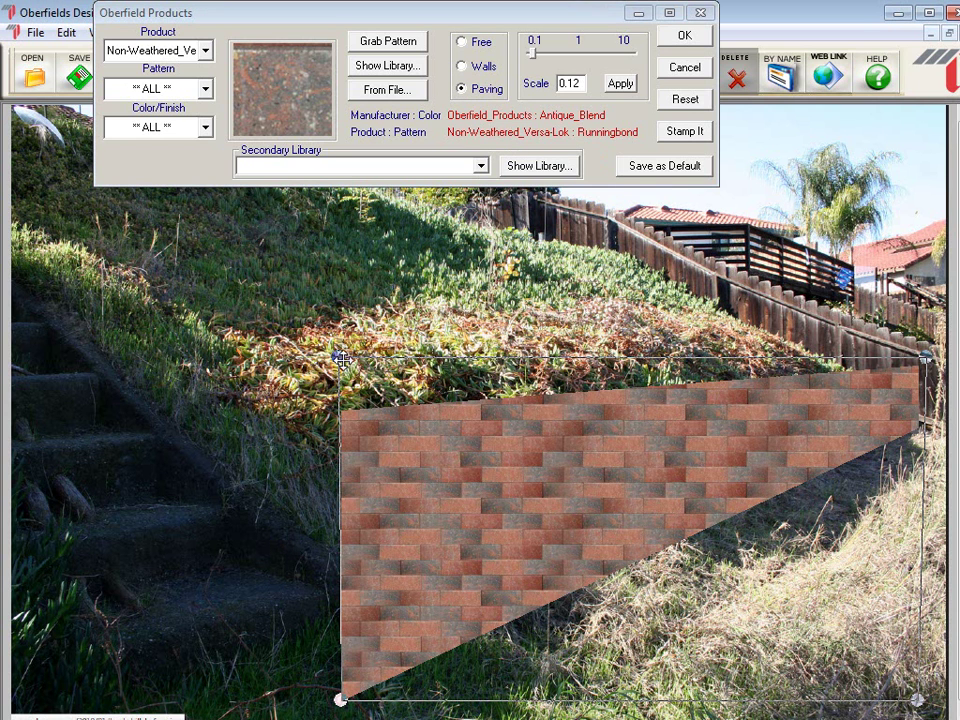
Step: Set the Antique_Blend fill to Walls mode and match its corners to the wall outline's perspective
mouse_move(341, 356)
left_mouse_down()
mouse_move(258, 268)
mouse_move(690, 270)
mouse_move(521, 258)
mouse_move(478, 268)
mouse_move(481, 238)
mouse_move(481, 290)
mouse_move(345, 338)
left_mouse_up()
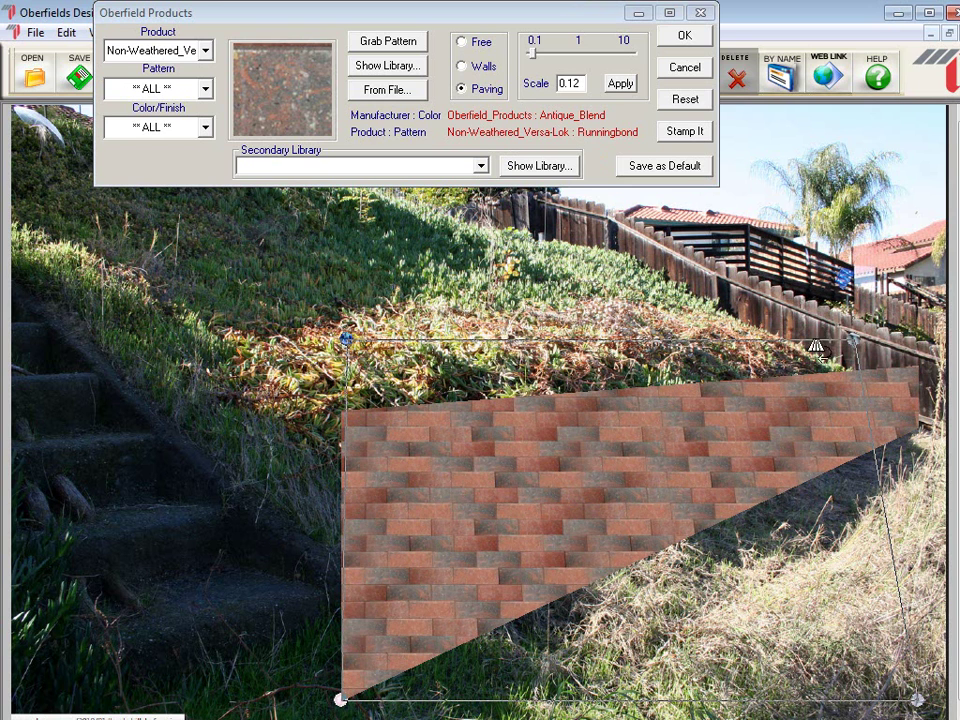
left_click_drag(838, 352, 893, 340)
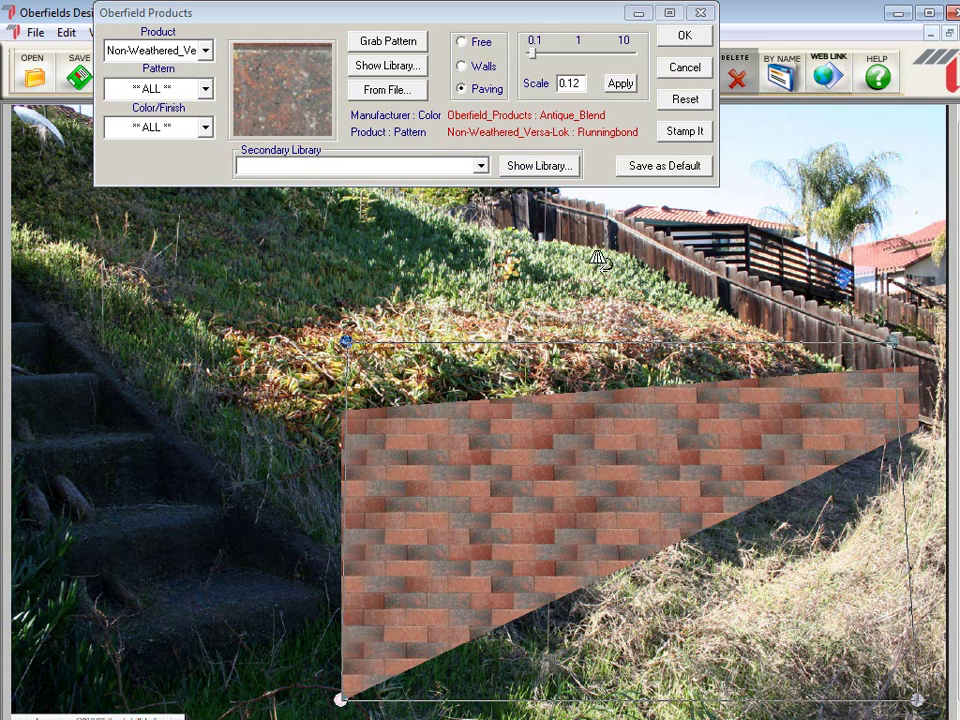
left_click_drag(347, 339, 456, 337)
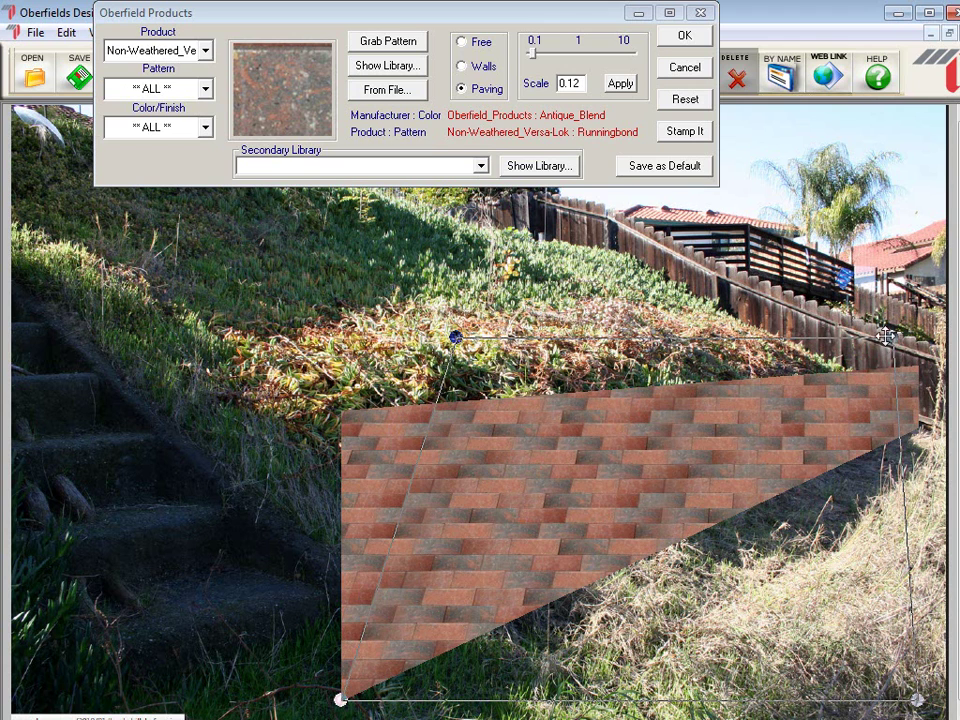
left_click(462, 66)
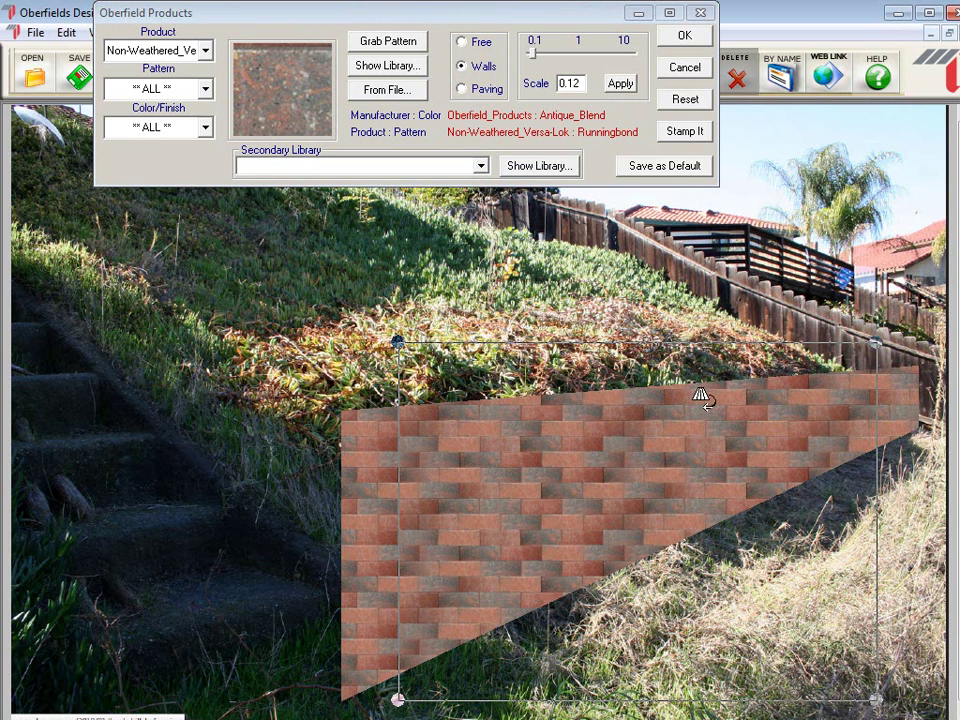
left_click_drag(397, 341, 437, 340)
key("ctrl+z")
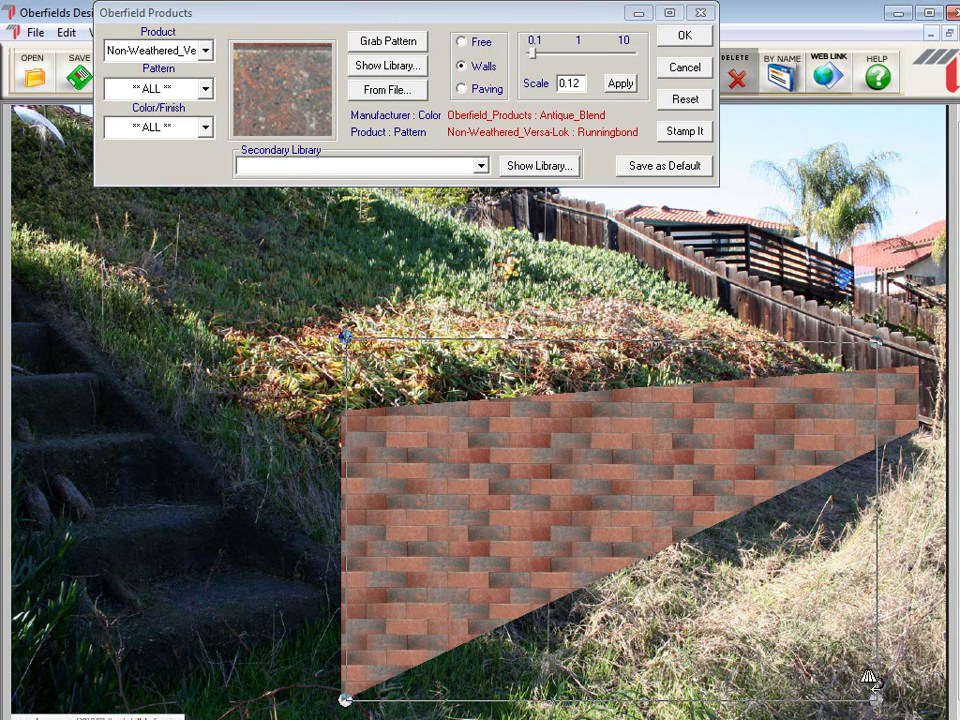
left_click_drag(878, 700, 916, 431)
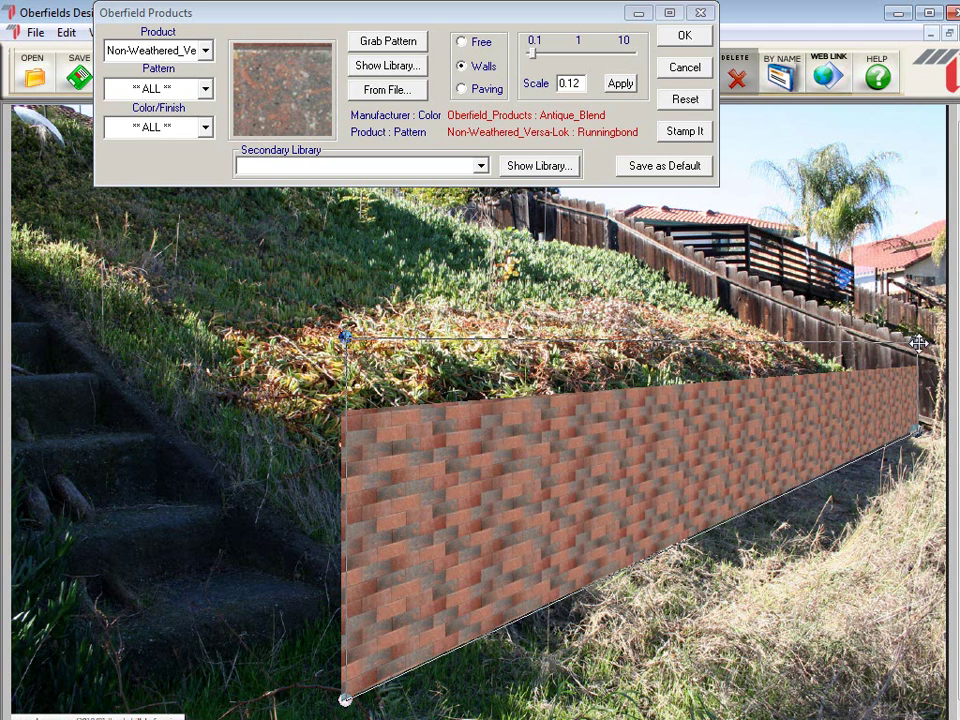
left_click_drag(917, 342, 918, 363)
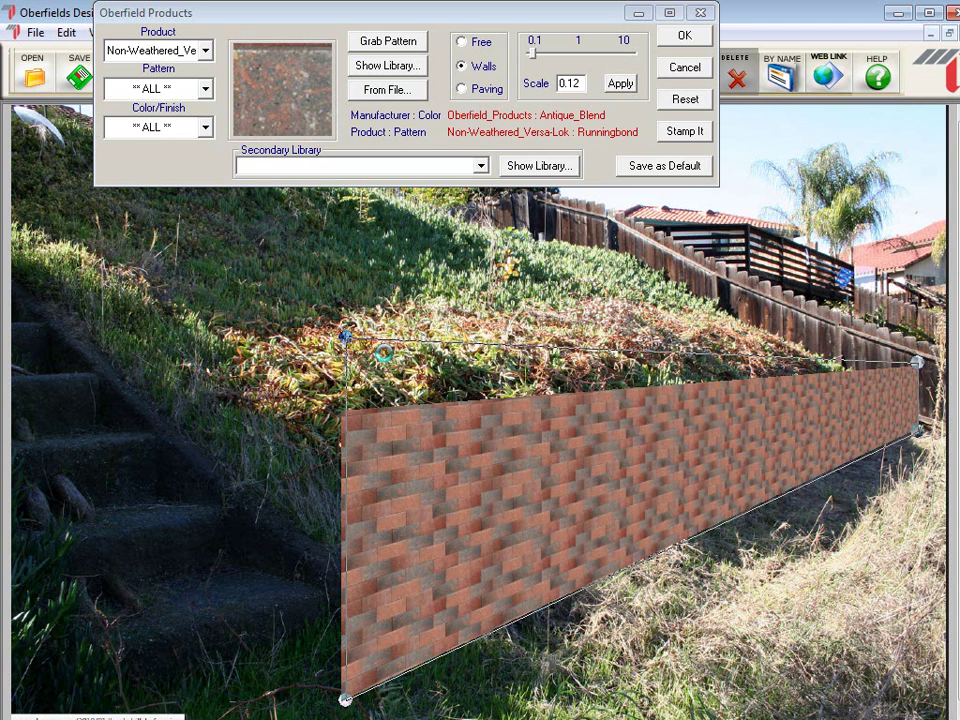
left_click_drag(344, 336, 343, 412)
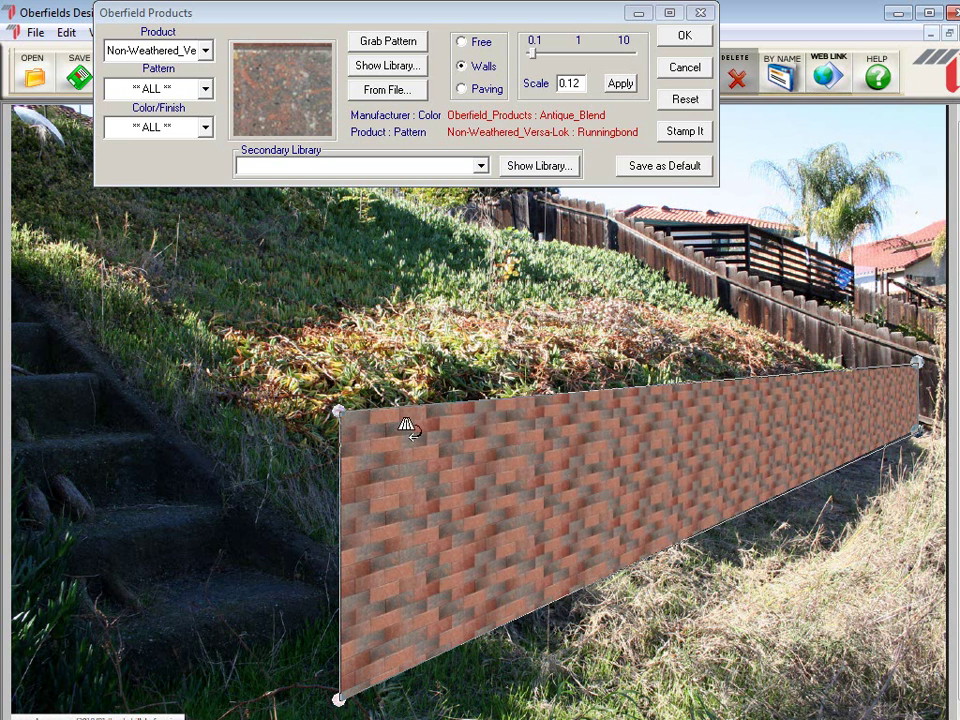
Step: Enlarge the wall bricks to scale 0.33 and confirm the product settings
left_click_drag(533, 56, 560, 62)
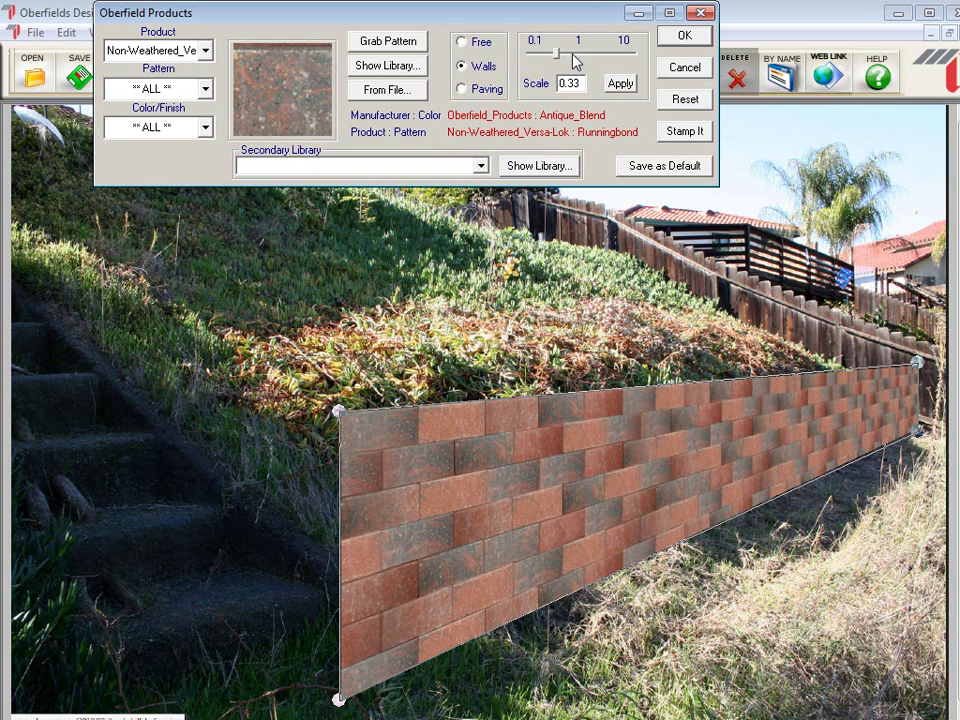
left_click(683, 40)
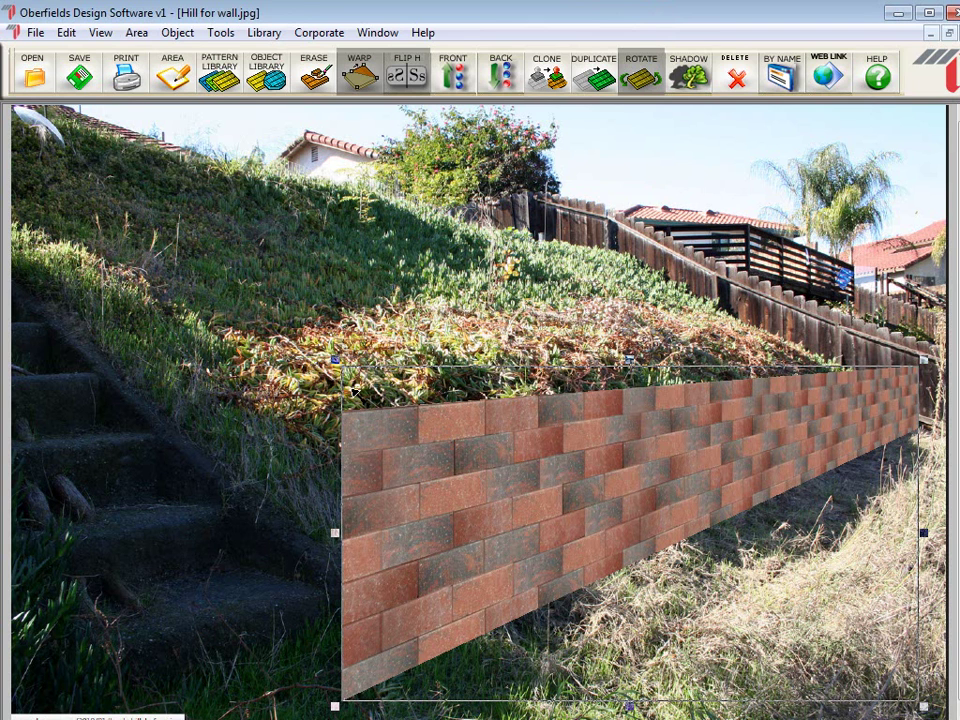
Step: Outline the four-sided left return section beside the steps and open Oberfield Products for it
left_click(168, 70)
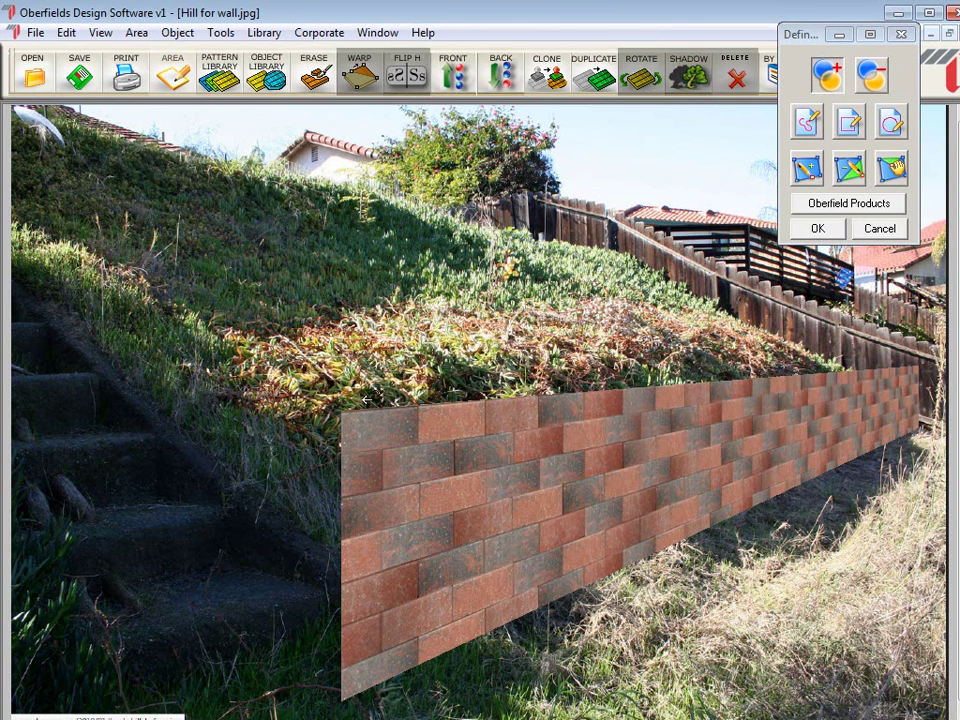
left_click(340, 412)
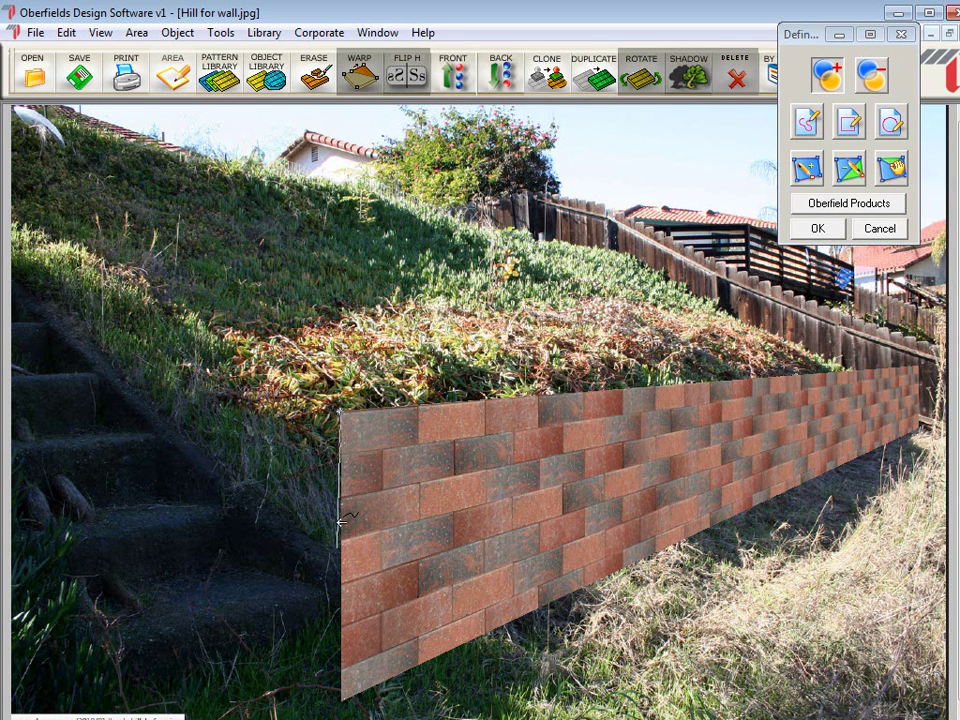
left_click(340, 700)
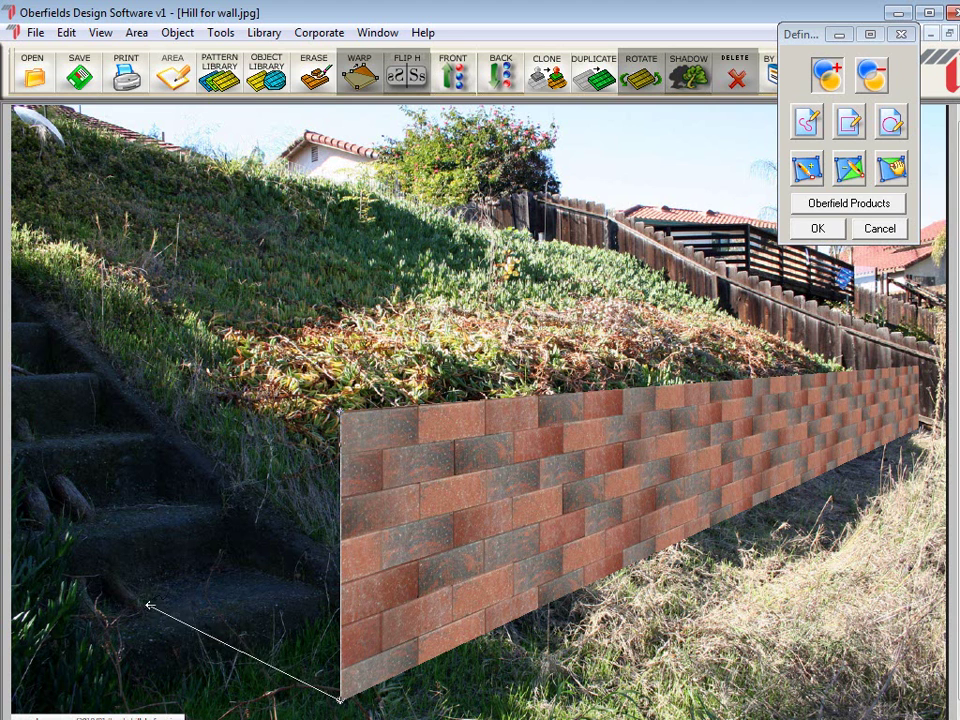
left_click(141, 609)
left_click(130, 371)
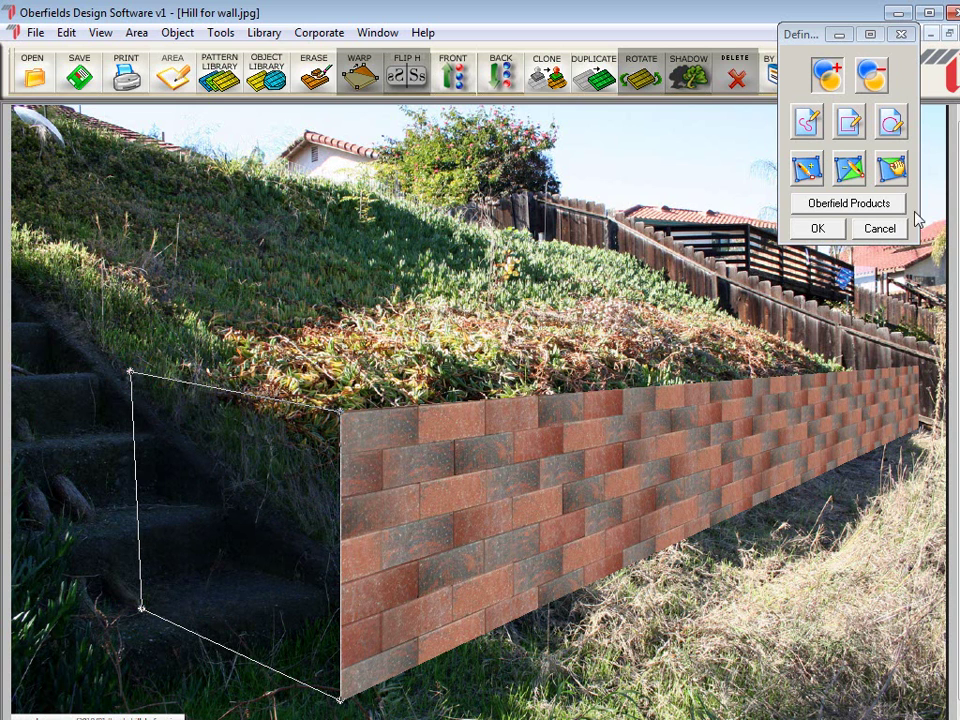
left_click(868, 206)
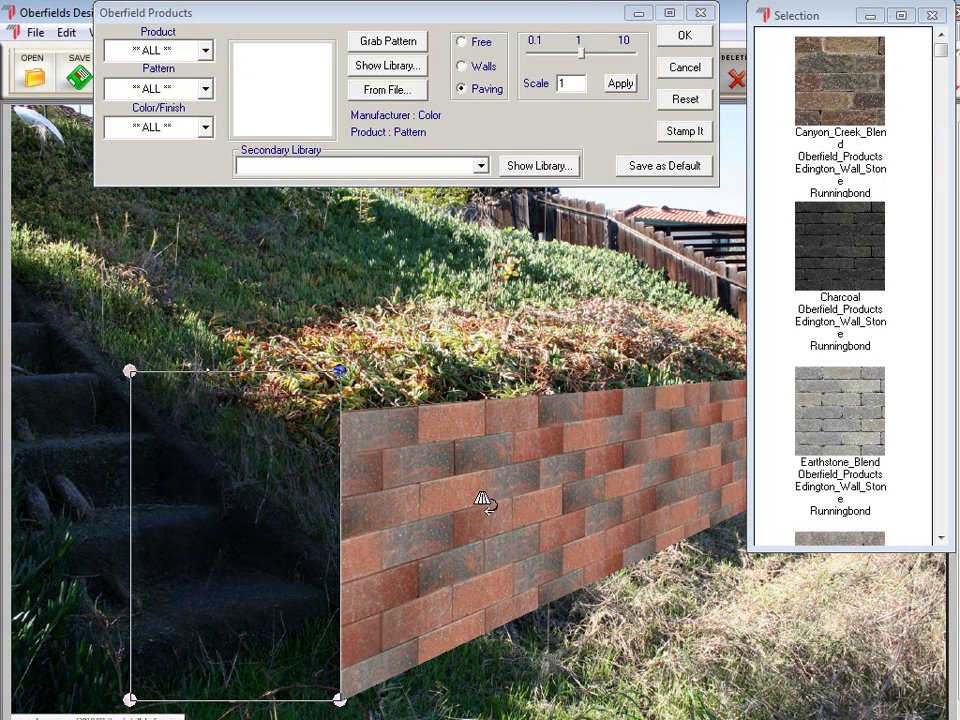
Step: Copy the main wall's Antique_Blend pattern onto the return section in Walls mode, fitting its corners
left_click(387, 45)
left_click(513, 453)
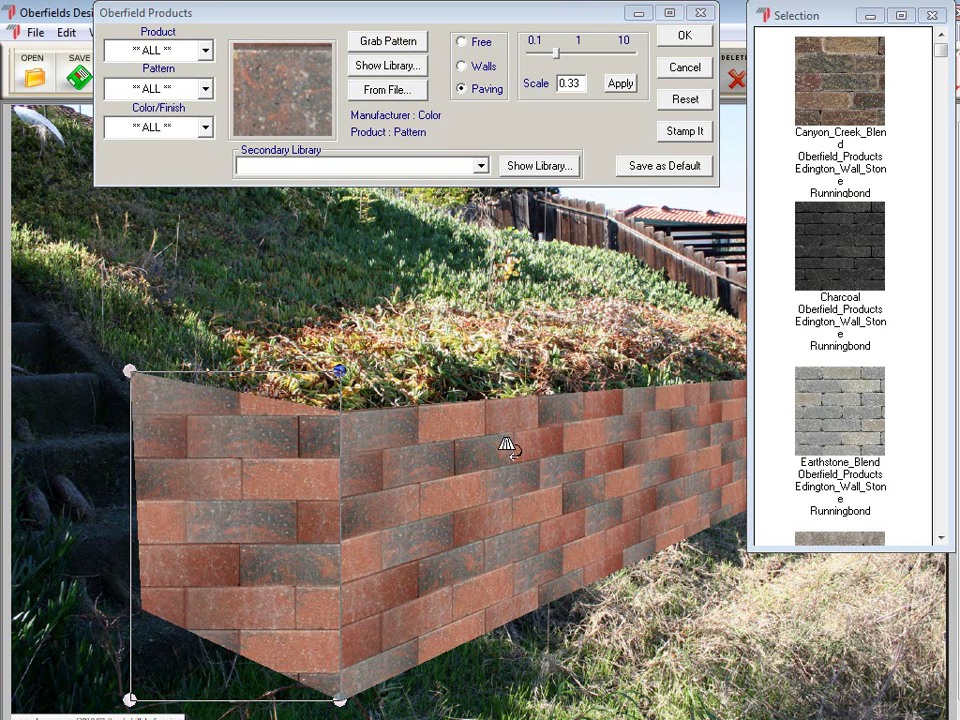
left_click(461, 65)
left_click_drag(342, 367, 340, 411)
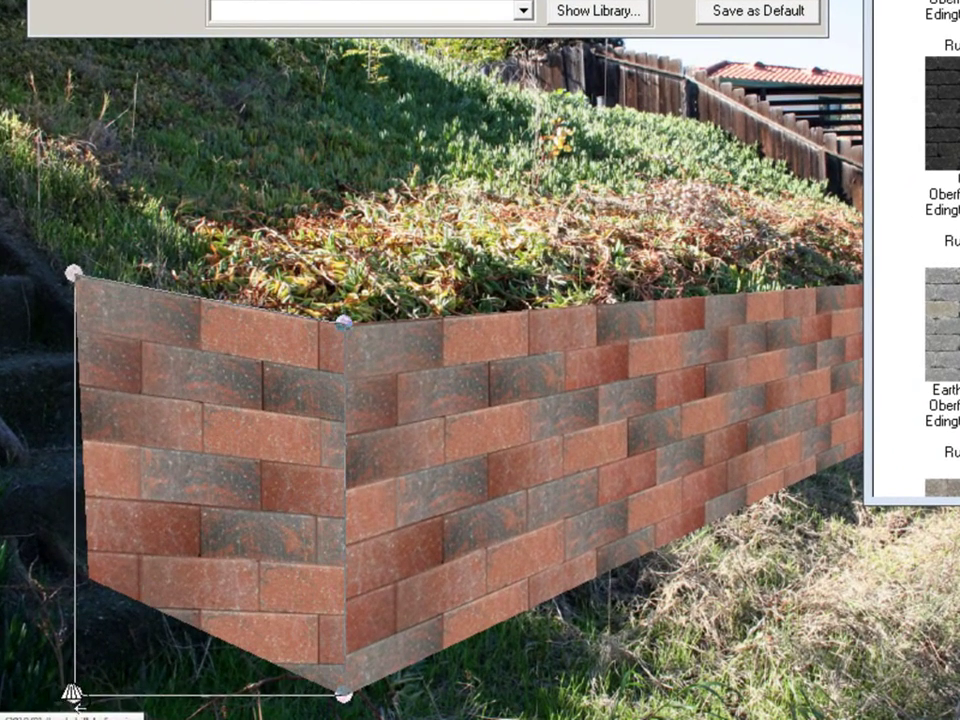
left_click_drag(91, 694, 78, 586)
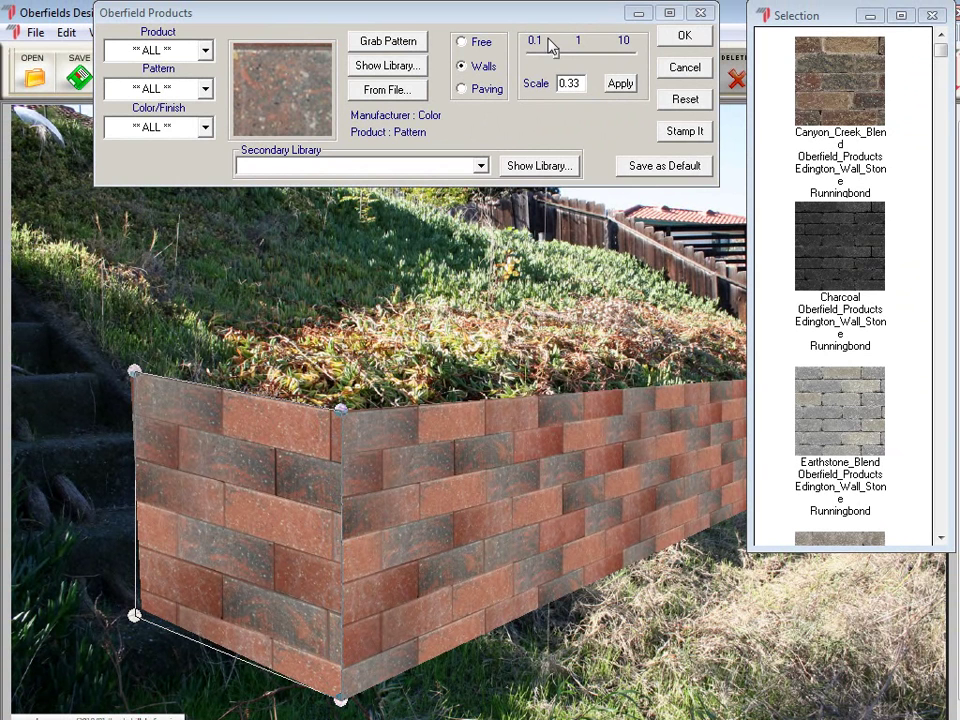
Step: Reduce the return wall's brick scale to 0.28
left_click(558, 56)
left_click_drag(562, 60, 557, 60)
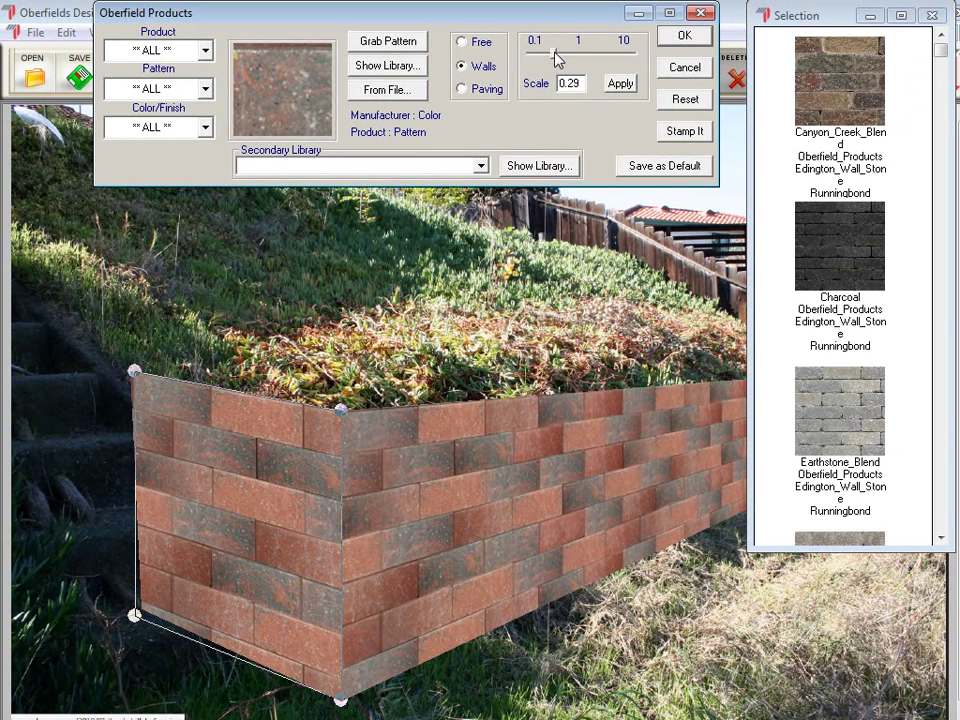
left_click(555, 53)
left_click_drag(557, 60, 556, 59)
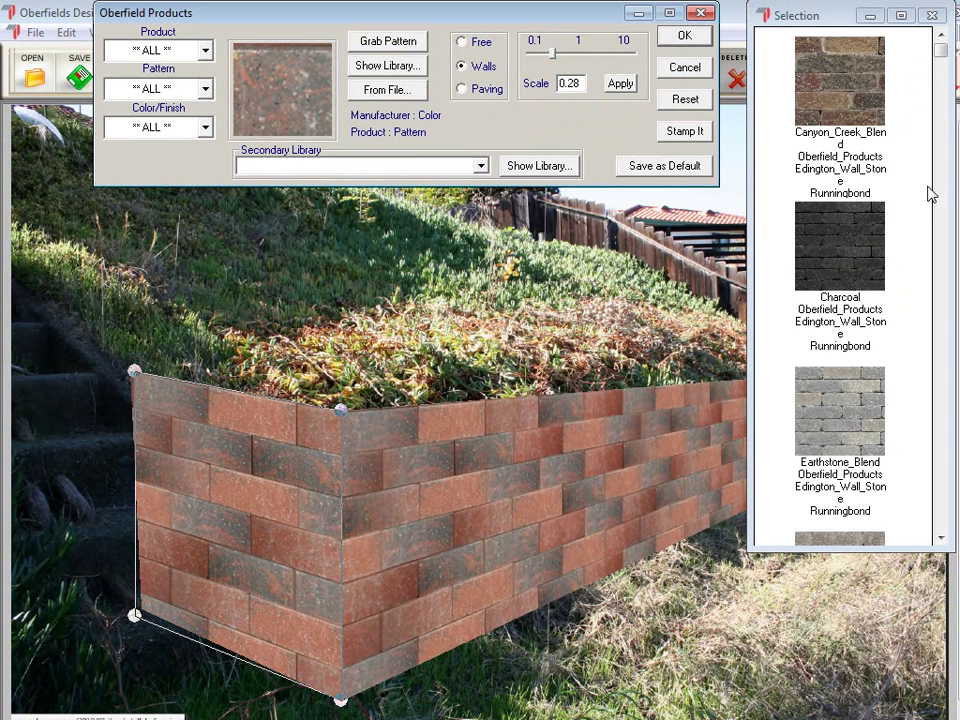
Step: Confirm the return wall pattern, then place a duplicated Shadow copy over the left wall face
left_click(682, 36)
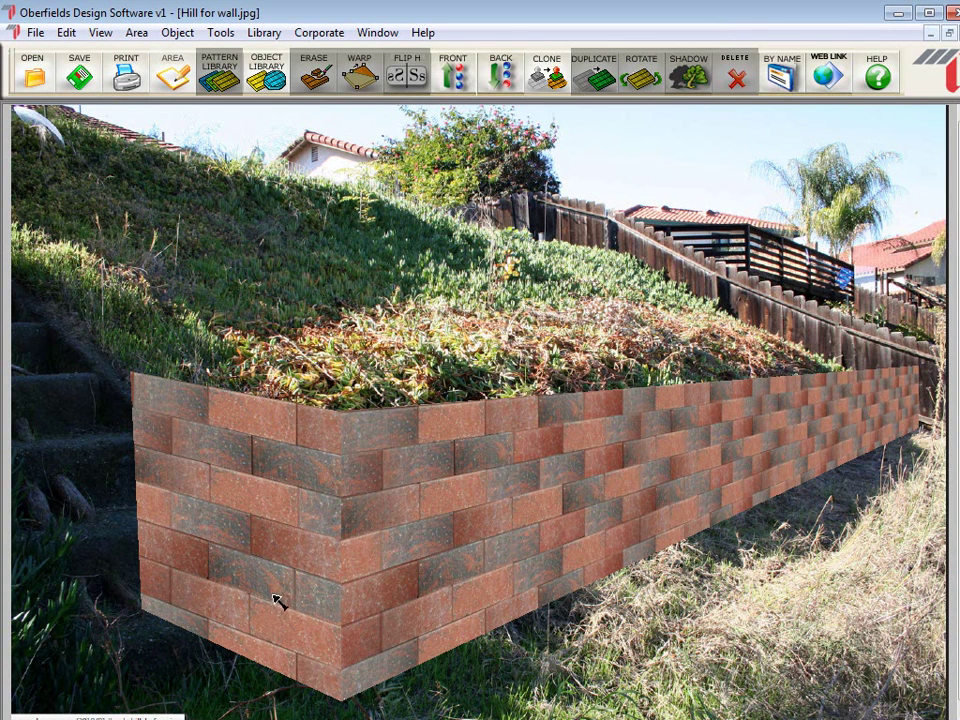
left_click(278, 601)
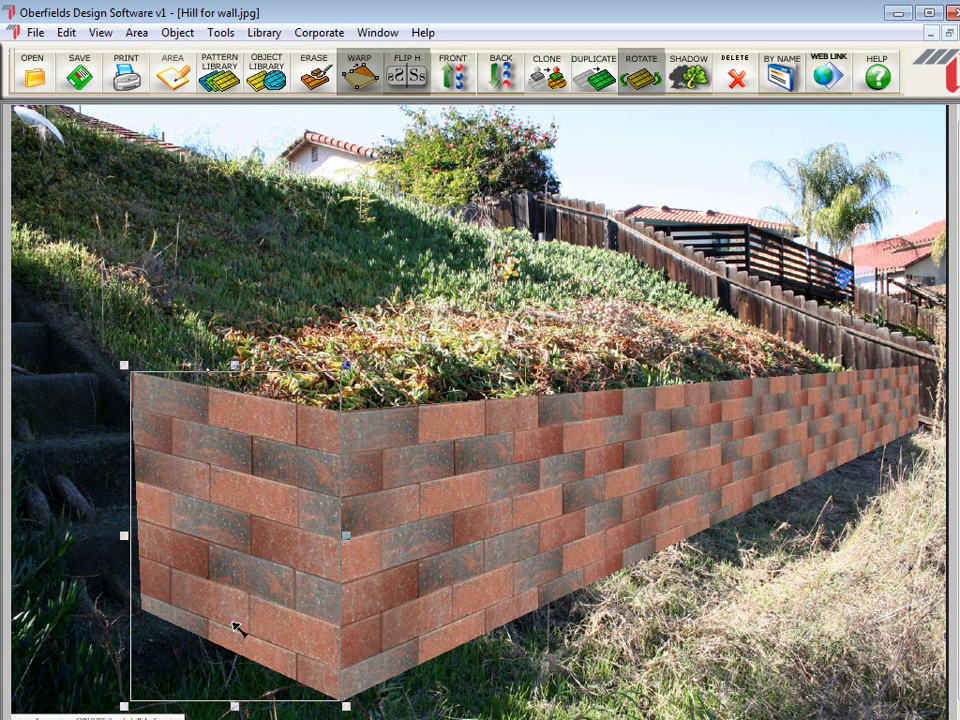
left_click(598, 78)
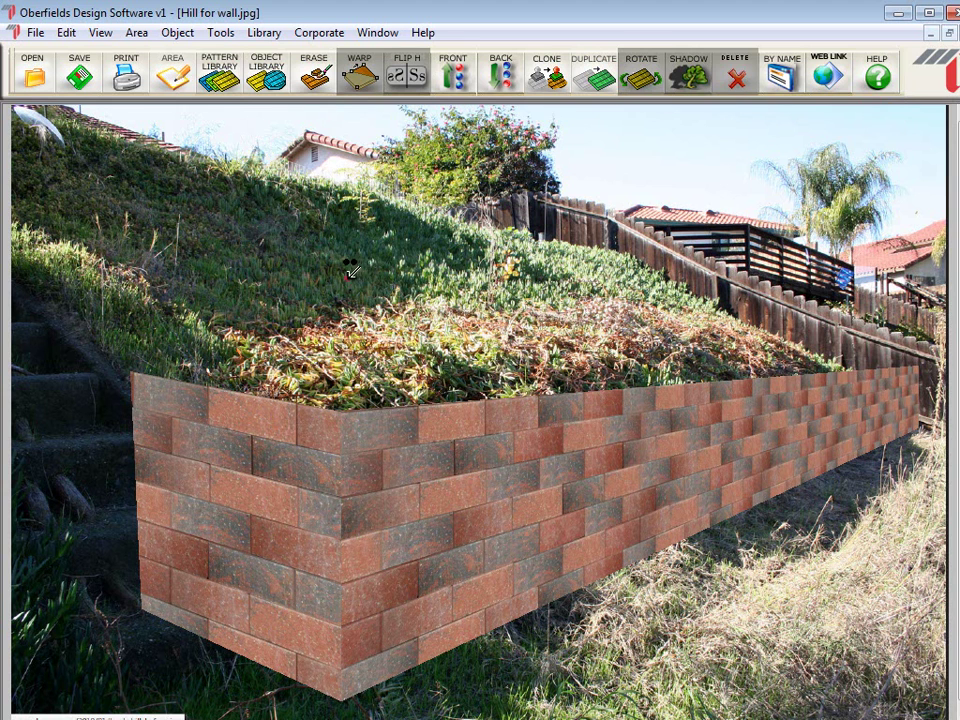
left_click(352, 269)
left_click(352, 272)
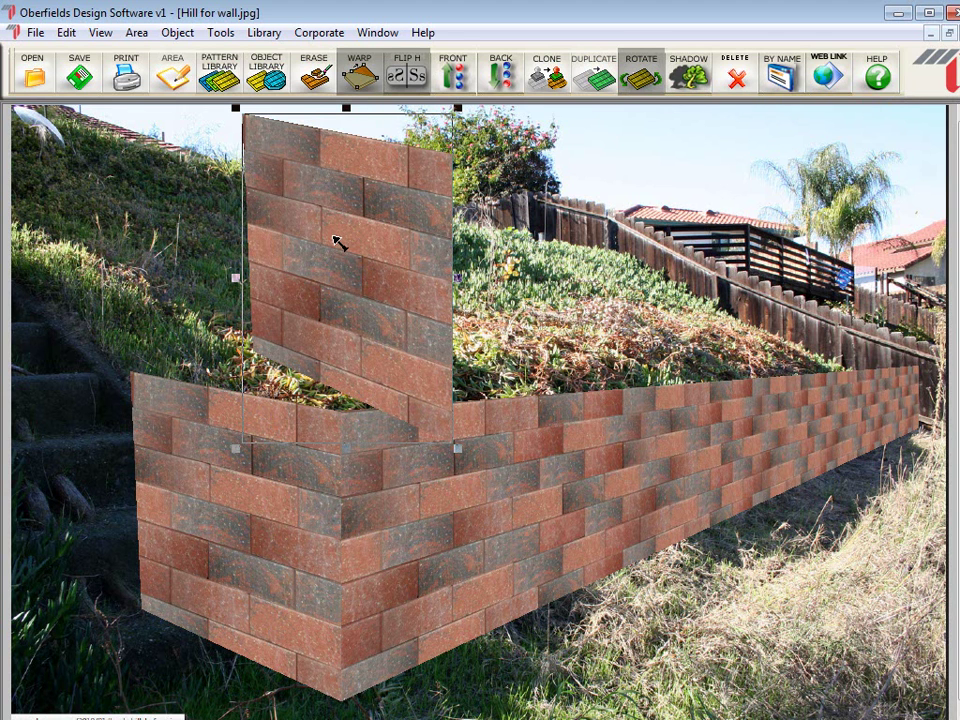
left_click(694, 85)
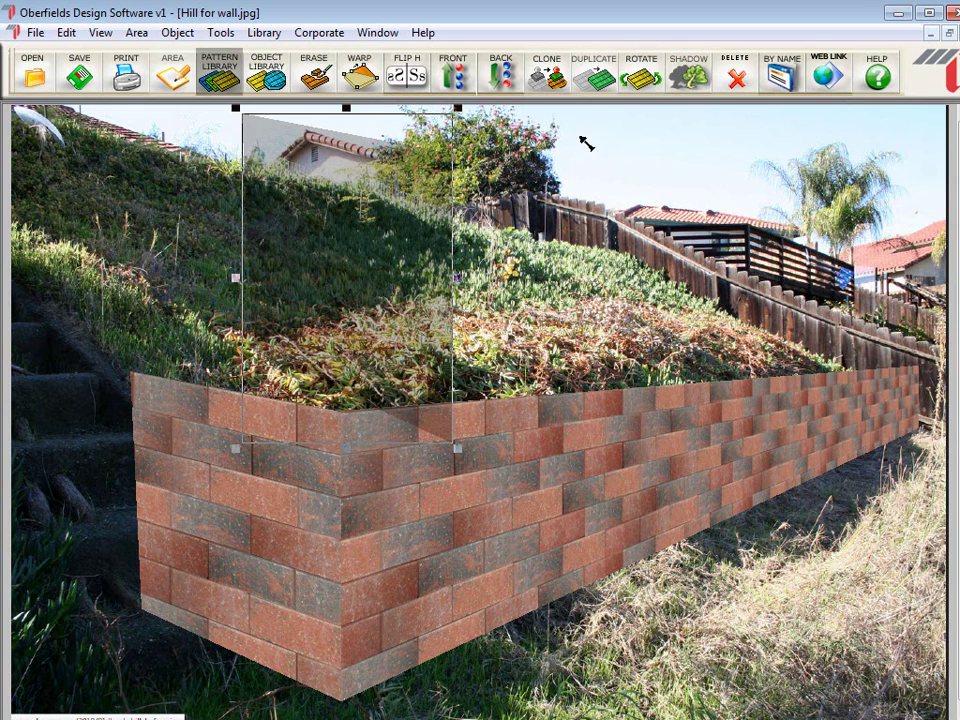
left_click_drag(325, 172, 370, 248)
left_click(357, 230)
Step: Set the shadow overlay's transparency to 44
left_click(226, 435)
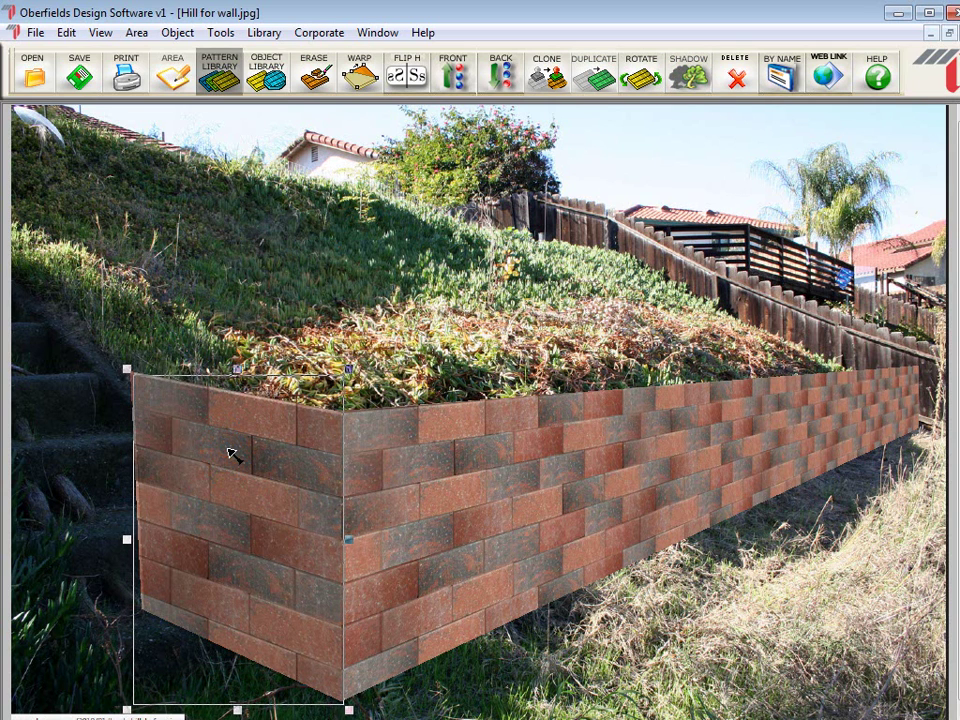
double_click(229, 452)
double_click(297, 113)
type("44")
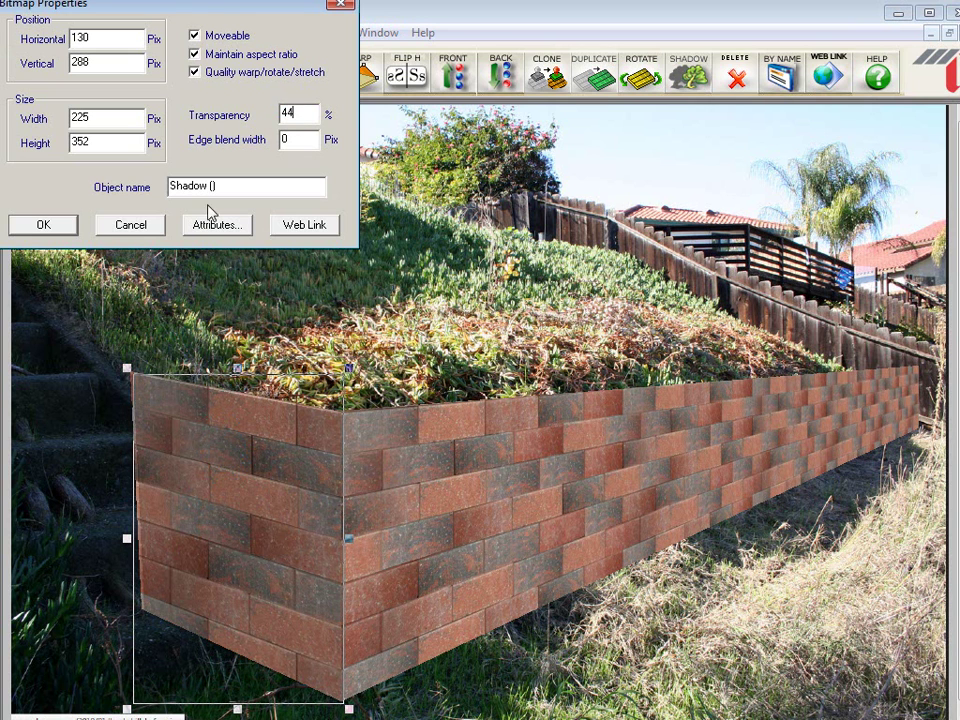
left_click(38, 223)
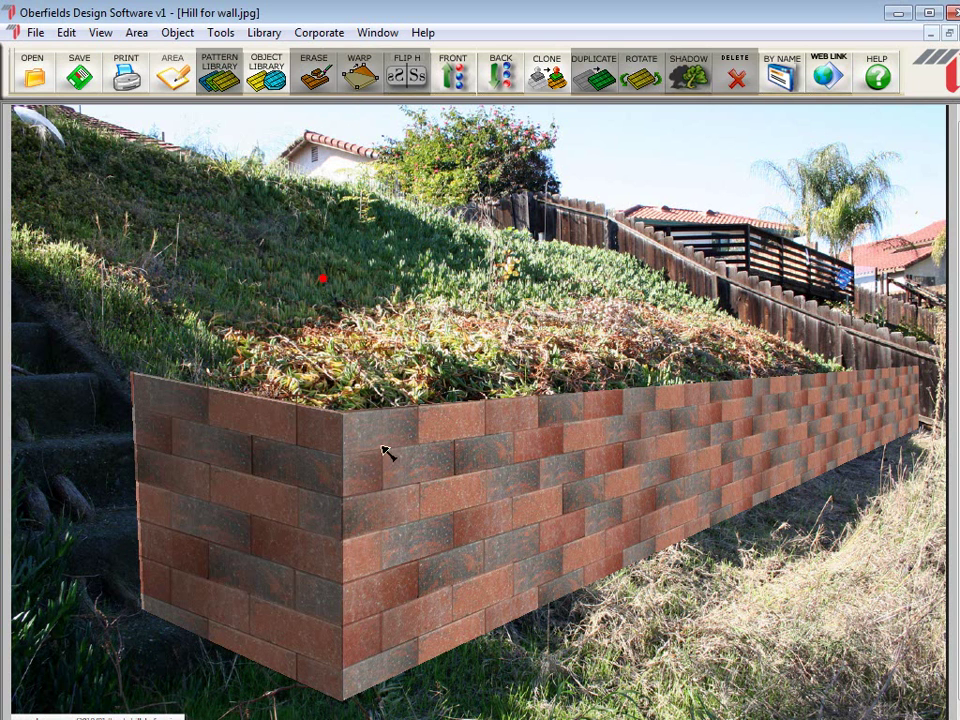
Step: Select both wall faces together with a selection rectangle around the whole wall
left_click(274, 542)
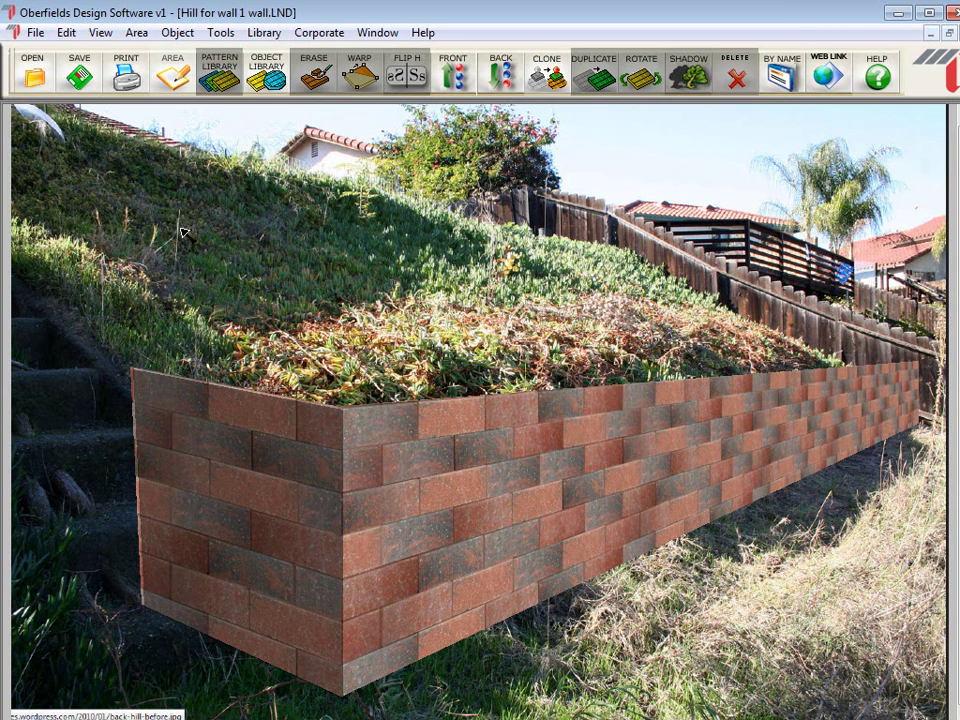
left_click_drag(46, 203, 941, 708)
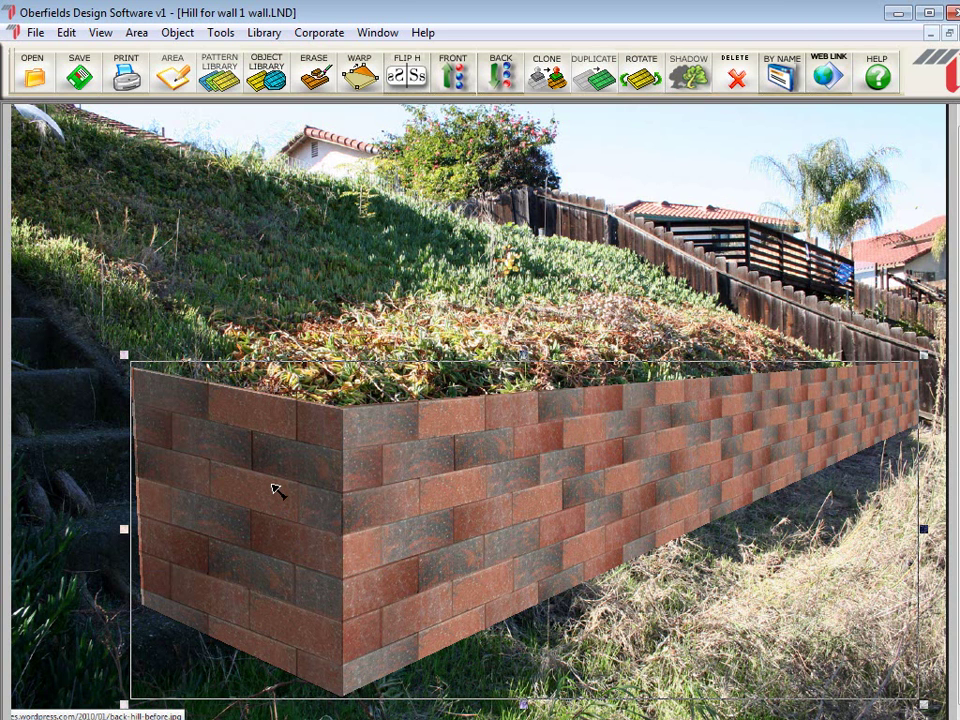
Step: Group both wall faces into one texture group and open its Pattern Library
left_click(137, 33)
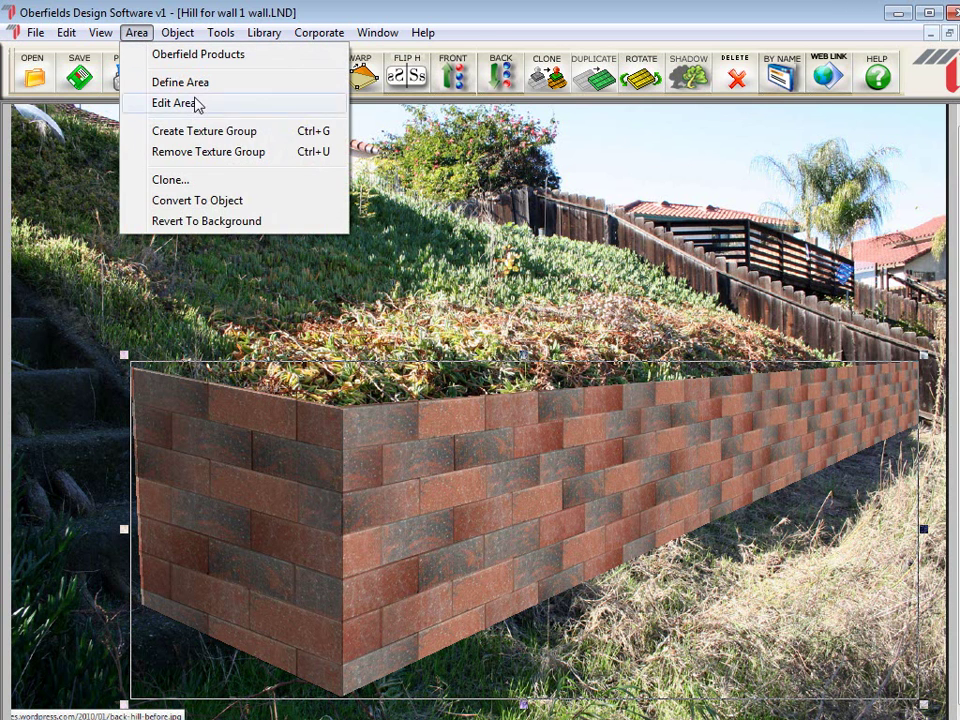
left_click(204, 135)
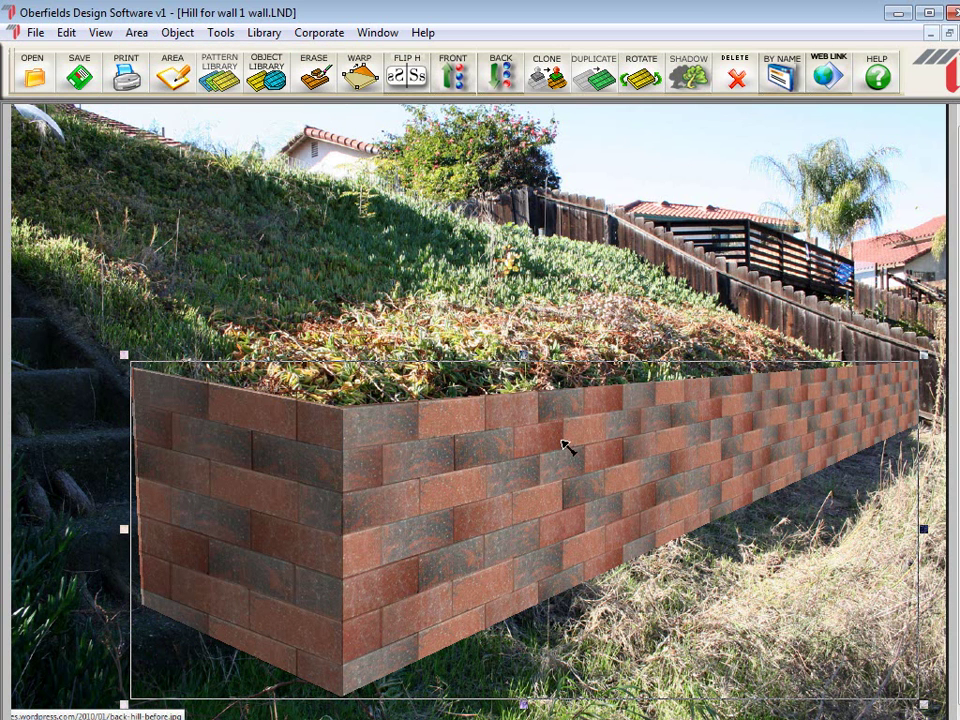
left_click(210, 64)
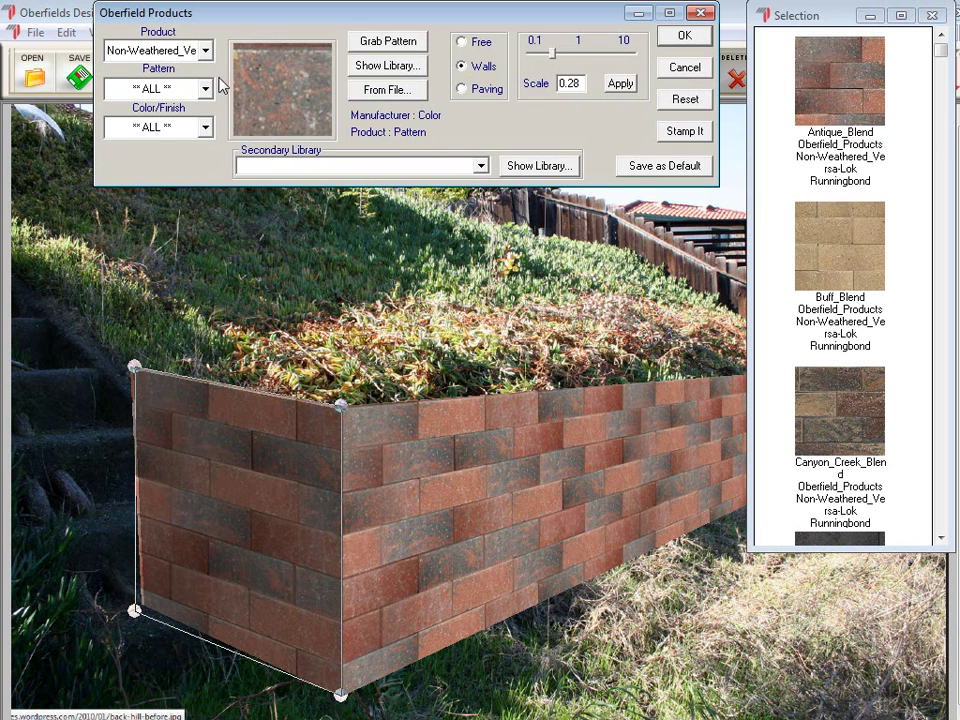
Step: Try Buff_Blend and Chestnut_Blend, then apply Canyon_Creek_Blend blocks at scale 0.29
left_click(855, 267)
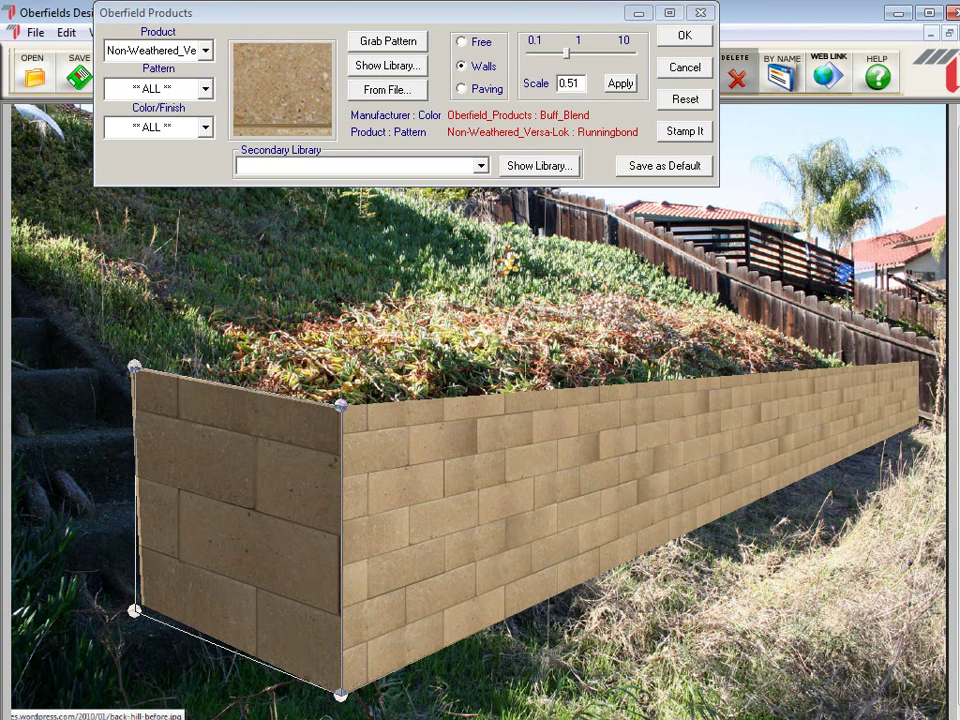
left_click(388, 66)
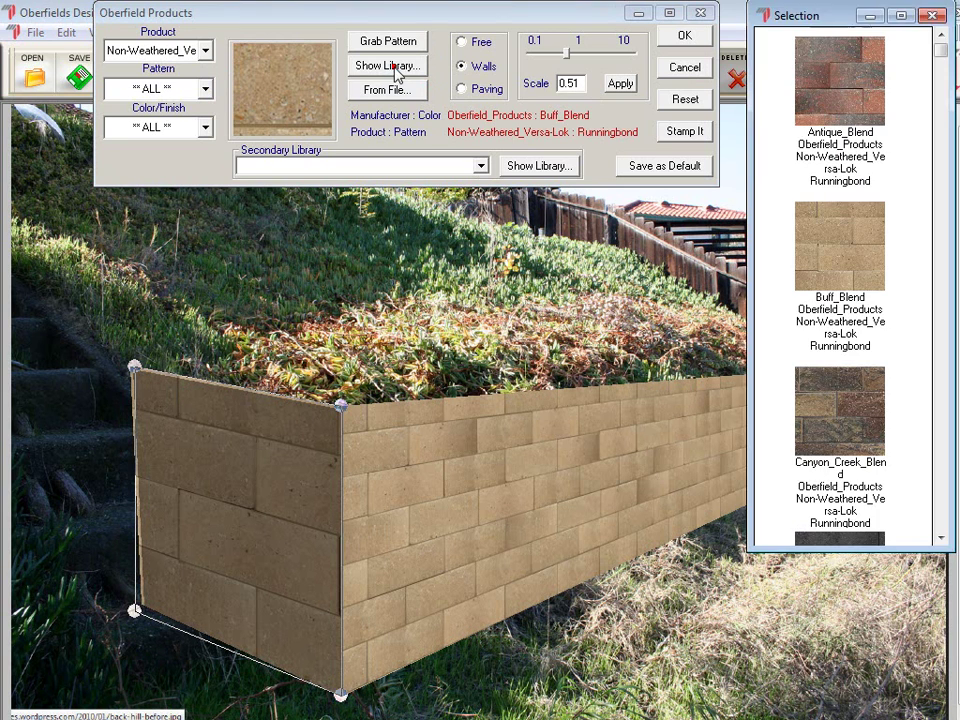
left_click(941, 538)
left_click(941, 538)
left_click(829, 432)
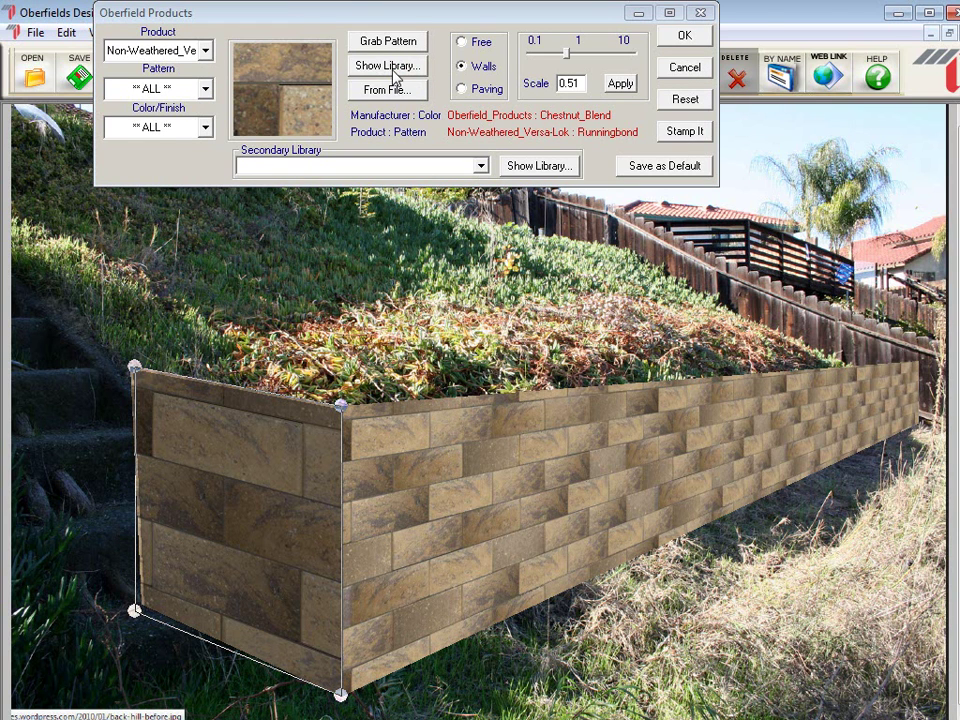
left_click(390, 66)
left_click(840, 408)
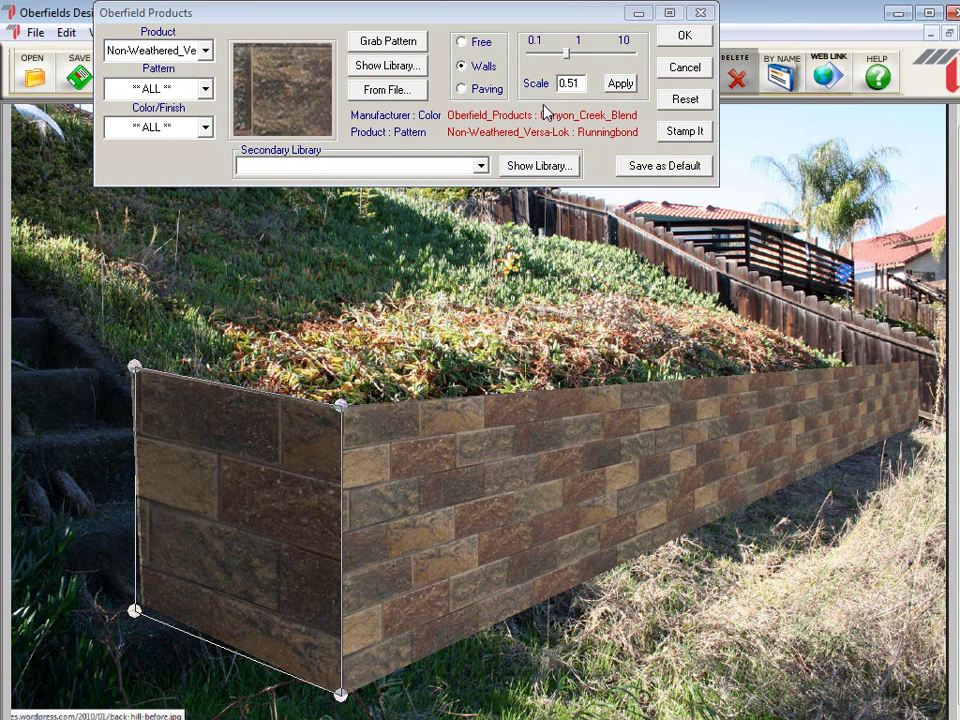
left_click_drag(566, 56, 556, 60)
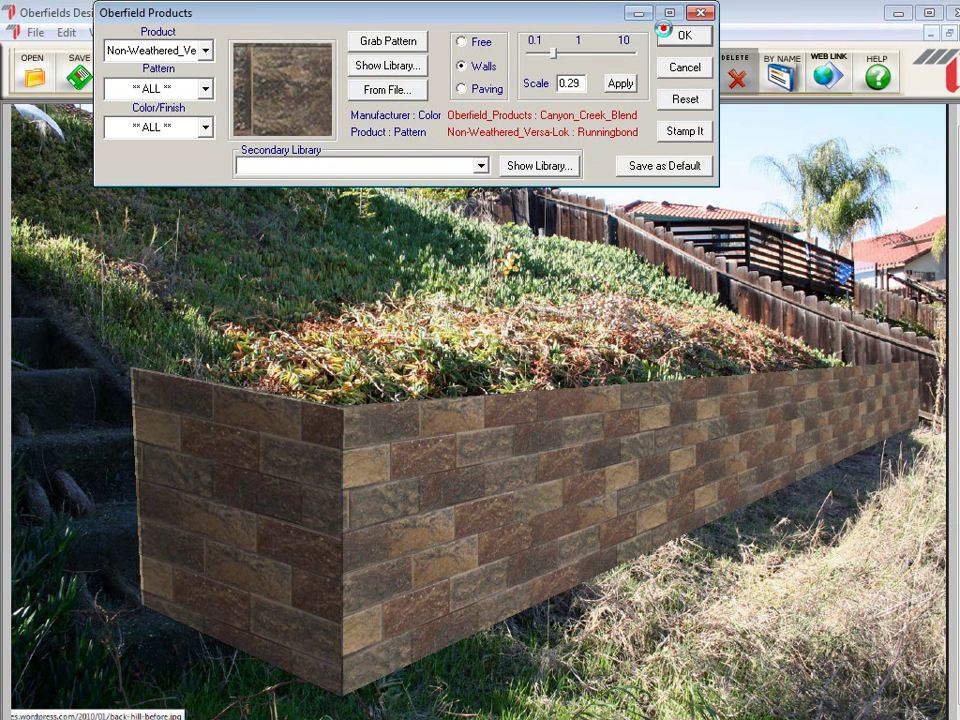
key("Return")
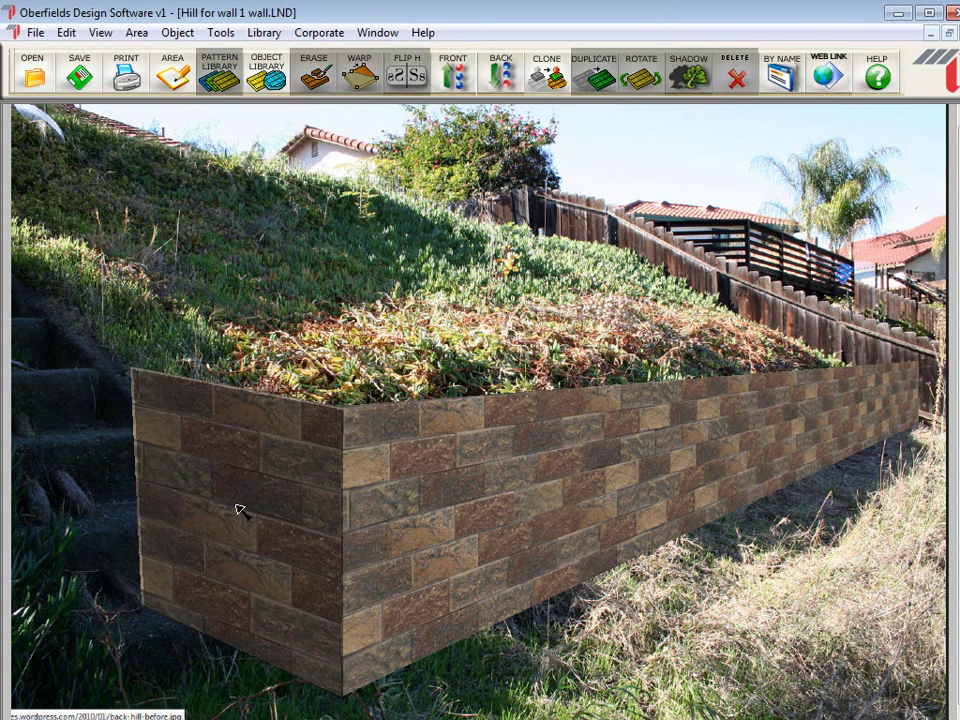
Step: Insert the reduced Rosetta Dimensional Steps Cuyahoga Blend 2, resized and placed at the lower left
left_click(267, 74)
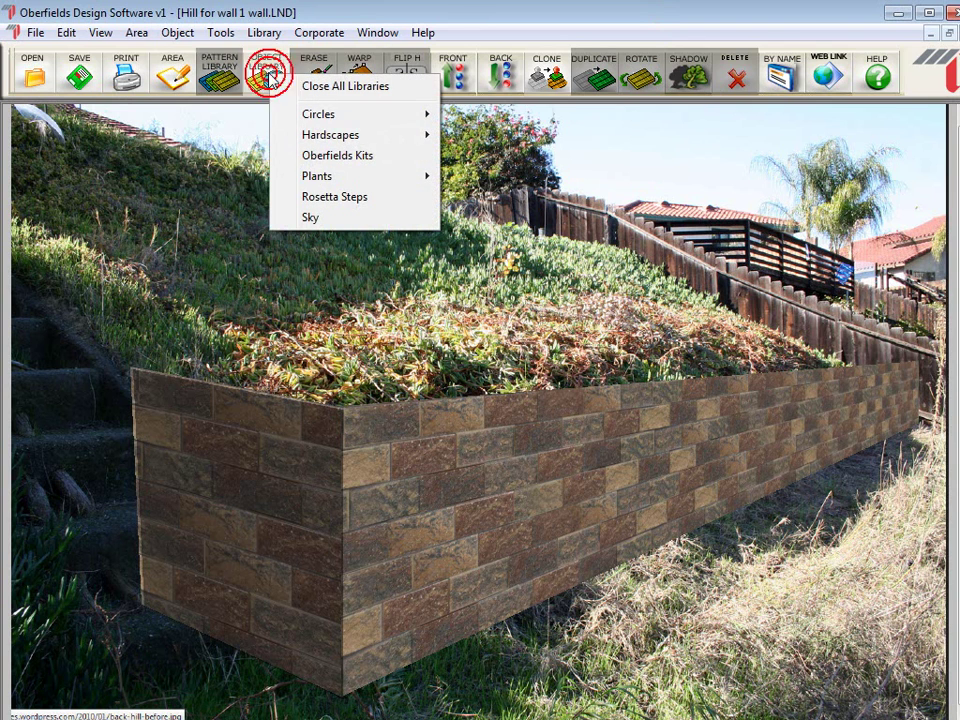
left_click(356, 199)
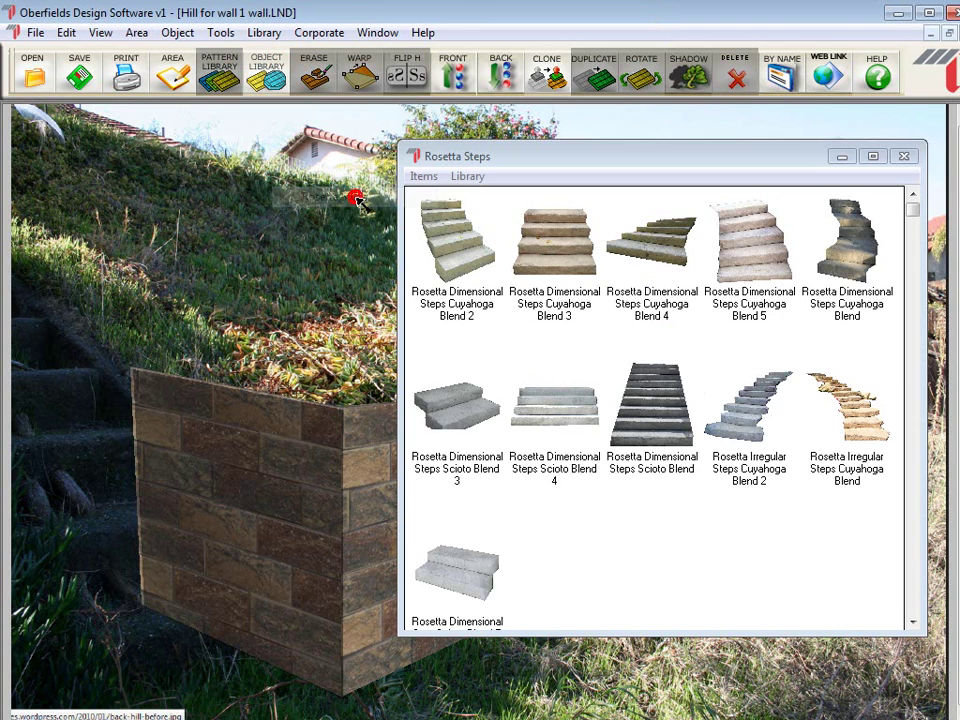
double_click(460, 262)
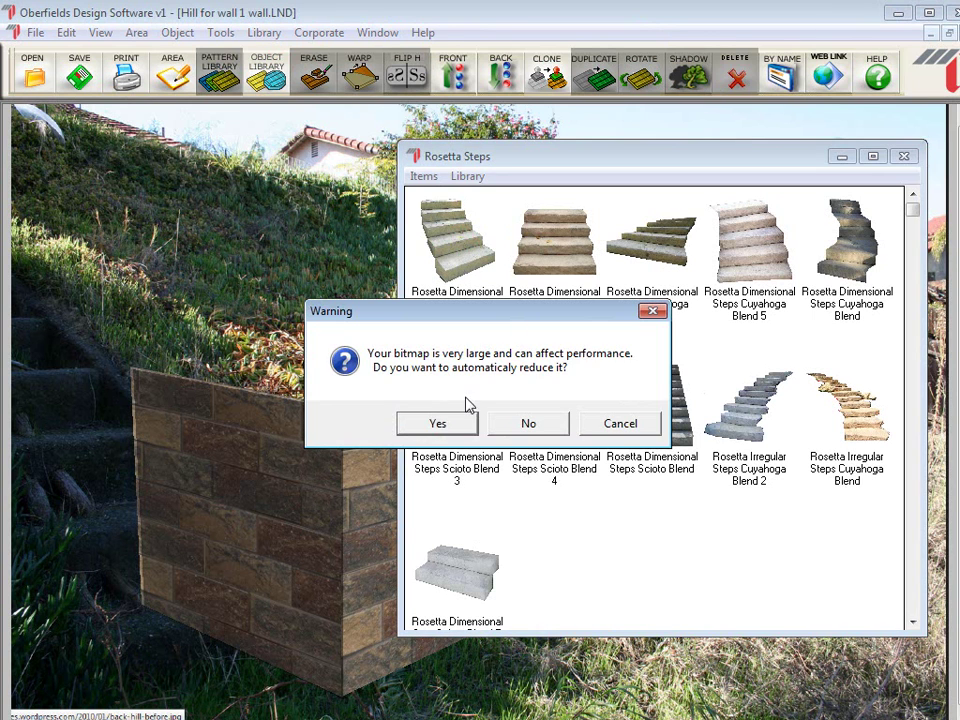
left_click(463, 424)
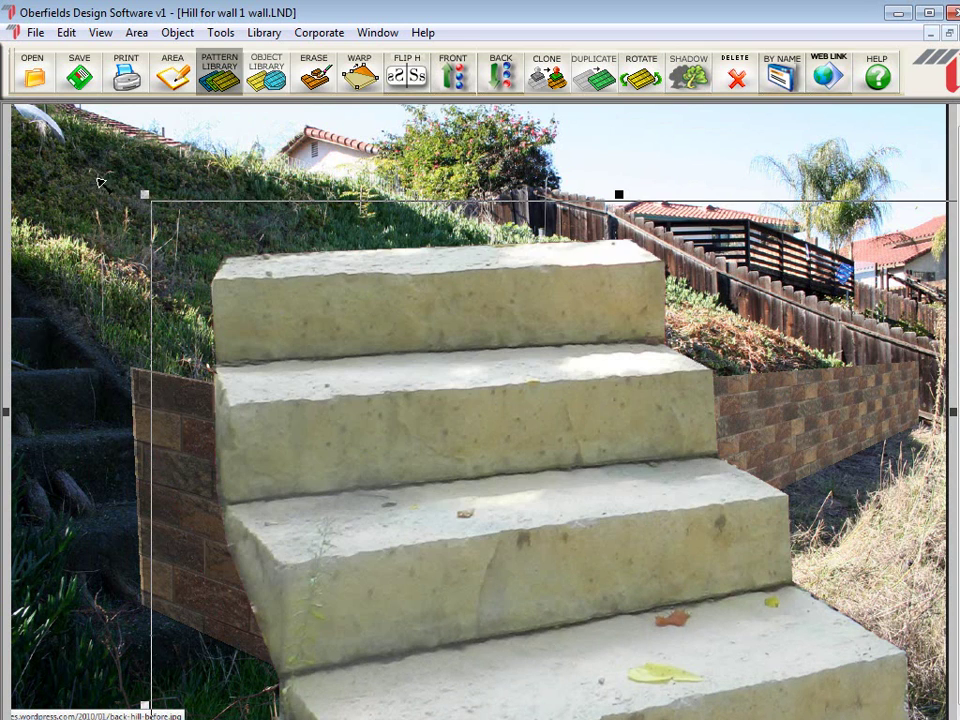
left_click(146, 193)
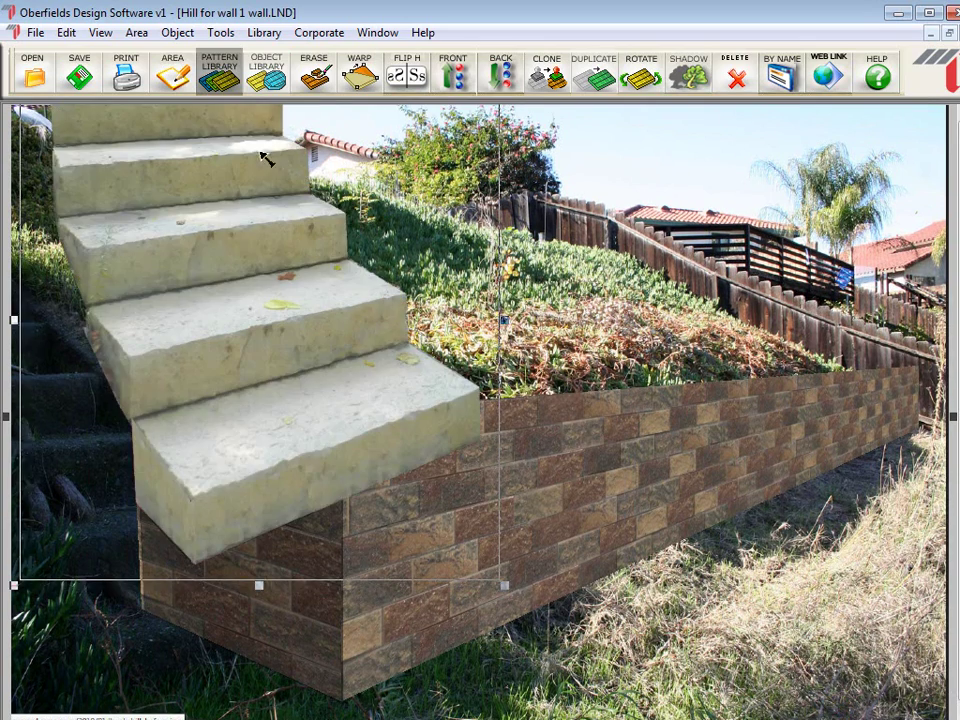
mouse_move(167, 305)
left_mouse_down()
mouse_move(124, 467)
mouse_move(118, 439)
mouse_move(90, 465)
mouse_move(92, 482)
mouse_move(81, 471)
mouse_move(90, 482)
left_mouse_up()
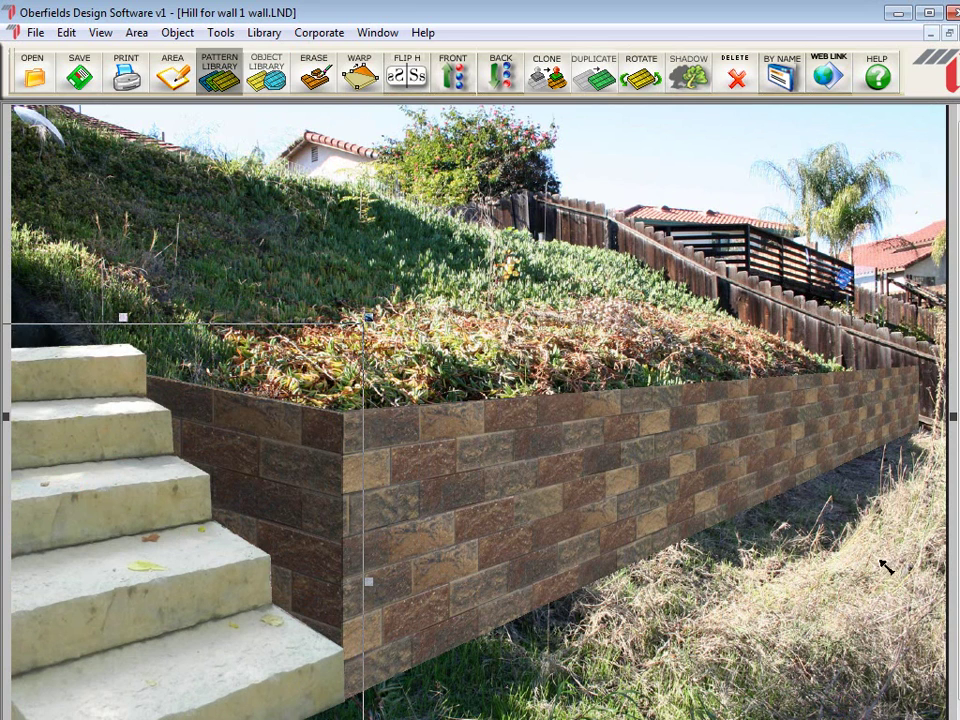
Step: Place a copy of the steps, shrink it, and set it above the first flight
left_click(953, 453)
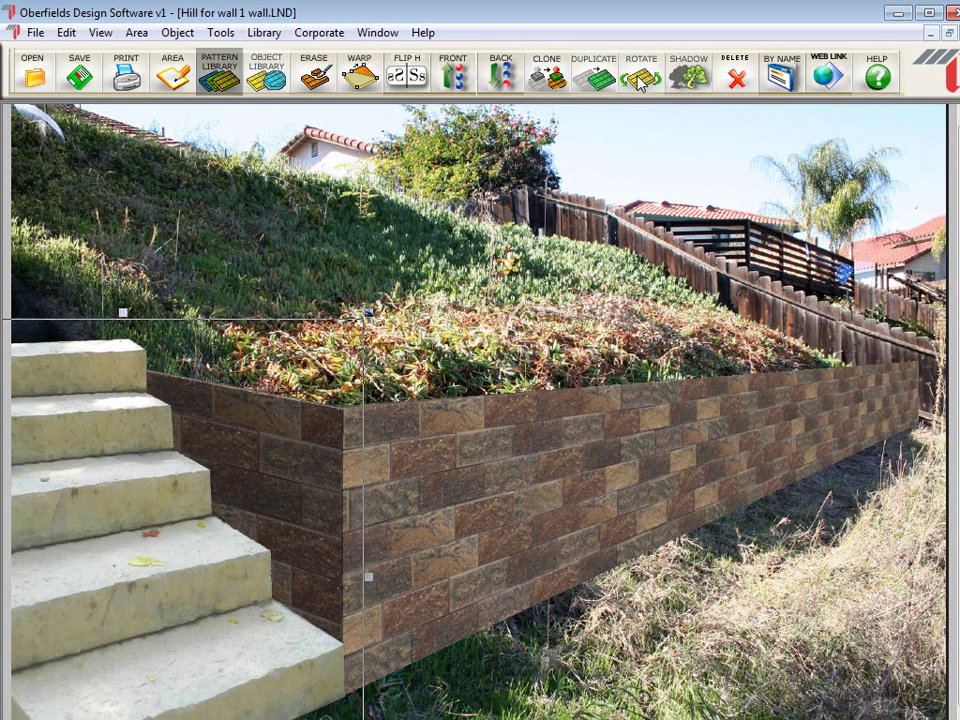
key("Escape")
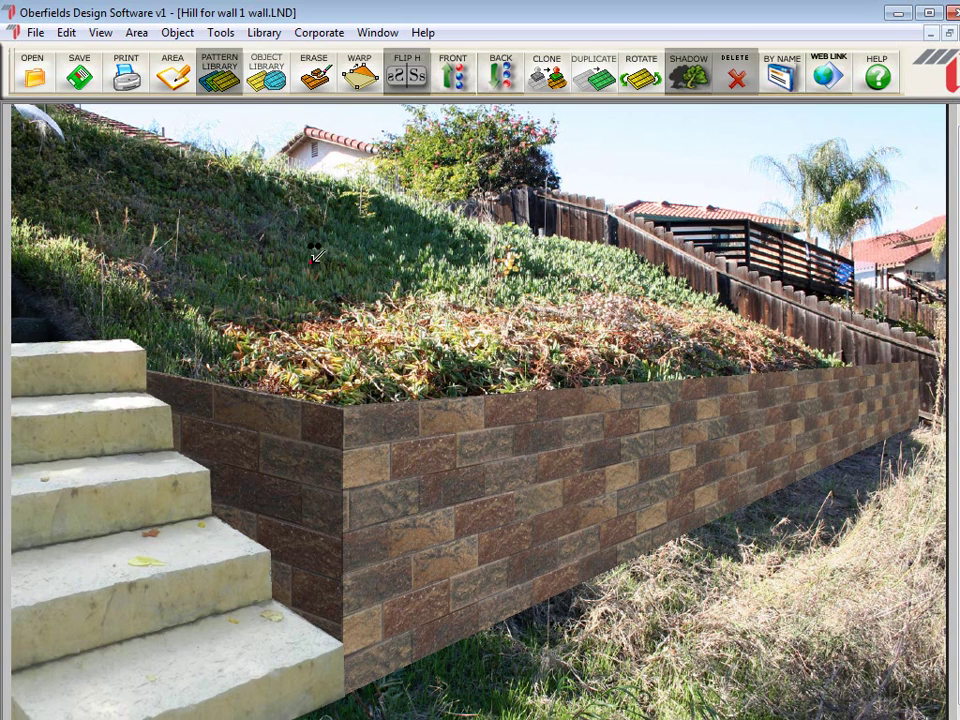
left_click(315, 255)
left_click(298, 250)
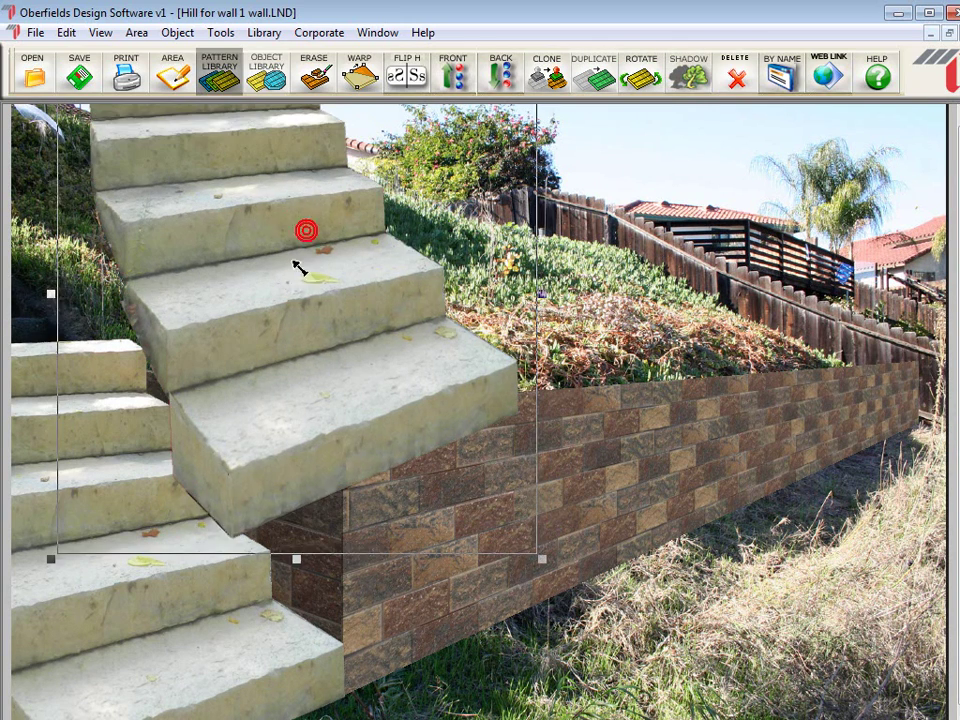
left_click_drag(298, 250, 311, 291)
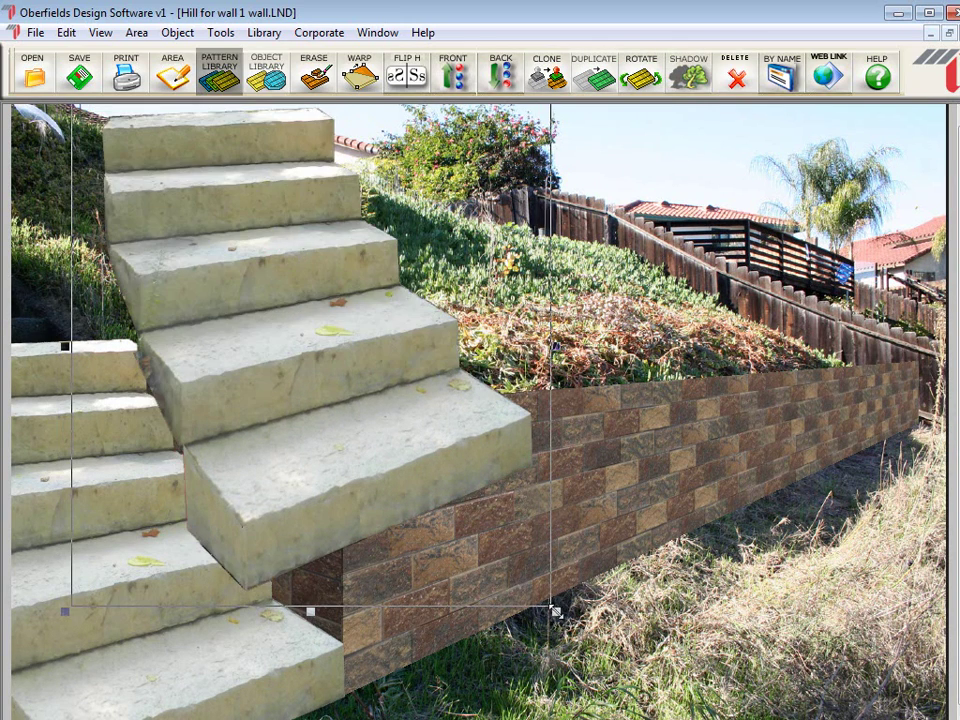
left_click_drag(556, 611, 428, 473)
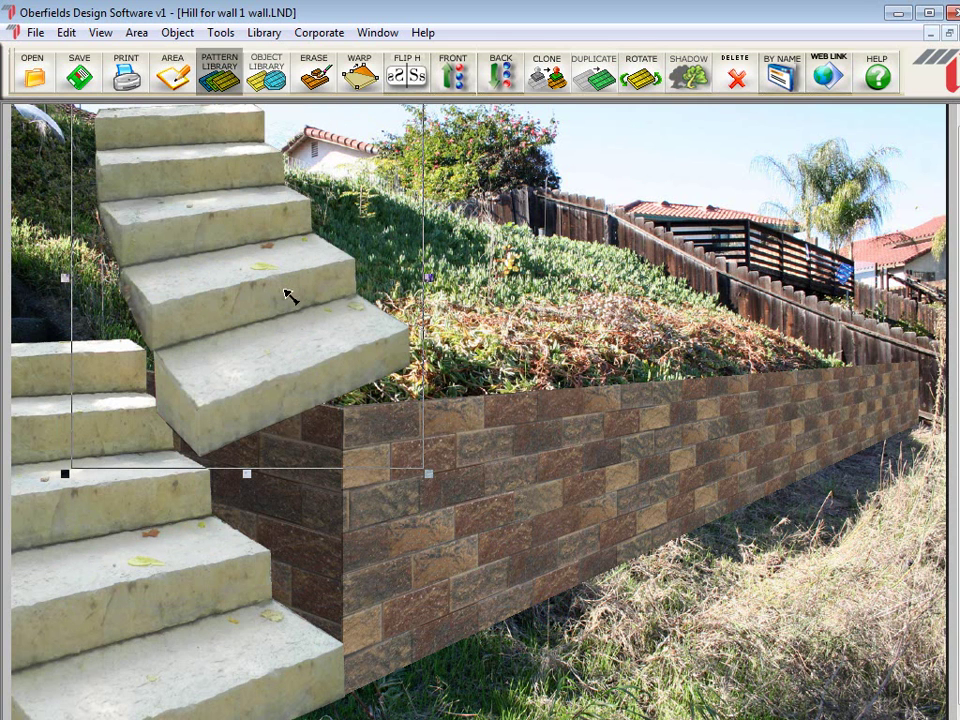
left_click_drag(290, 283, 88, 368)
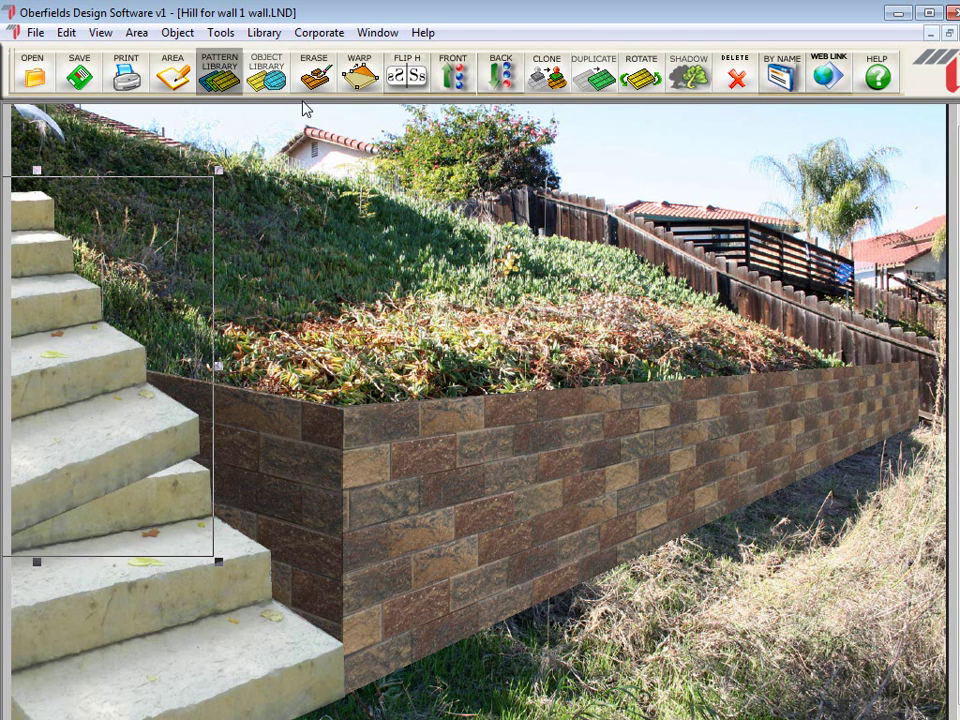
Step: Erase a strip along the upper flight's stair edge with the Erase tool and apply it
left_click(315, 70)
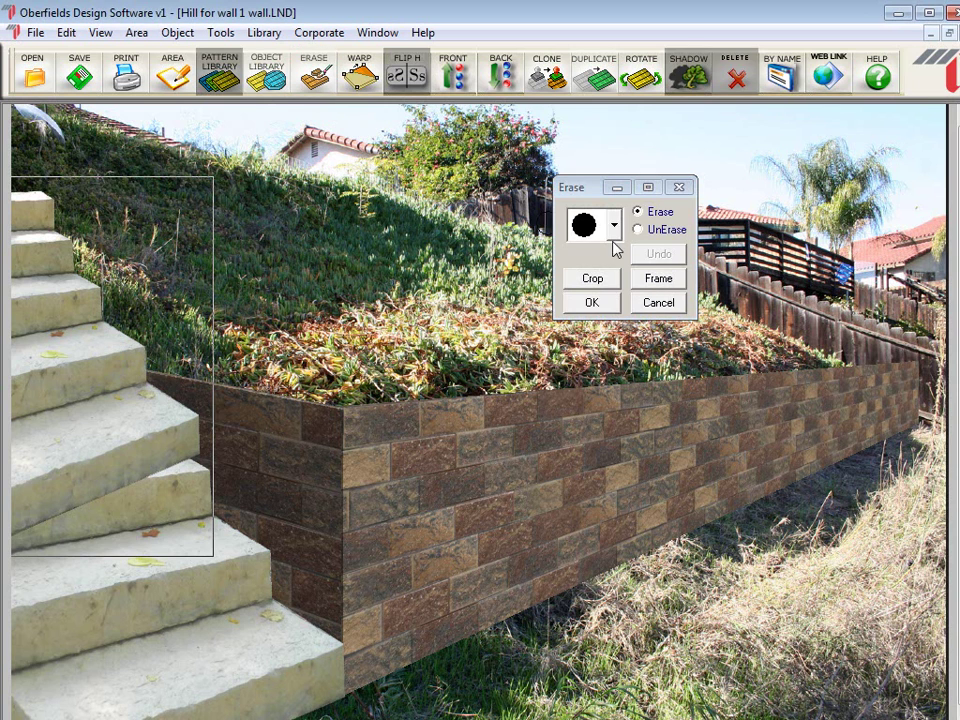
mouse_move(184, 454)
left_mouse_down()
mouse_move(27, 490)
mouse_move(35, 523)
mouse_move(14, 520)
mouse_move(62, 517)
mouse_move(56, 506)
mouse_move(68, 511)
mouse_move(77, 494)
mouse_move(74, 475)
mouse_move(23, 473)
mouse_move(101, 474)
mouse_move(175, 439)
mouse_move(148, 433)
mouse_move(172, 423)
mouse_move(148, 420)
mouse_move(135, 466)
mouse_move(70, 461)
mouse_move(122, 398)
mouse_move(25, 383)
mouse_move(139, 367)
mouse_move(130, 362)
mouse_move(139, 358)
mouse_move(95, 359)
mouse_move(10, 368)
mouse_move(125, 367)
mouse_move(113, 378)
mouse_move(108, 438)
mouse_move(8, 460)
left_mouse_up()
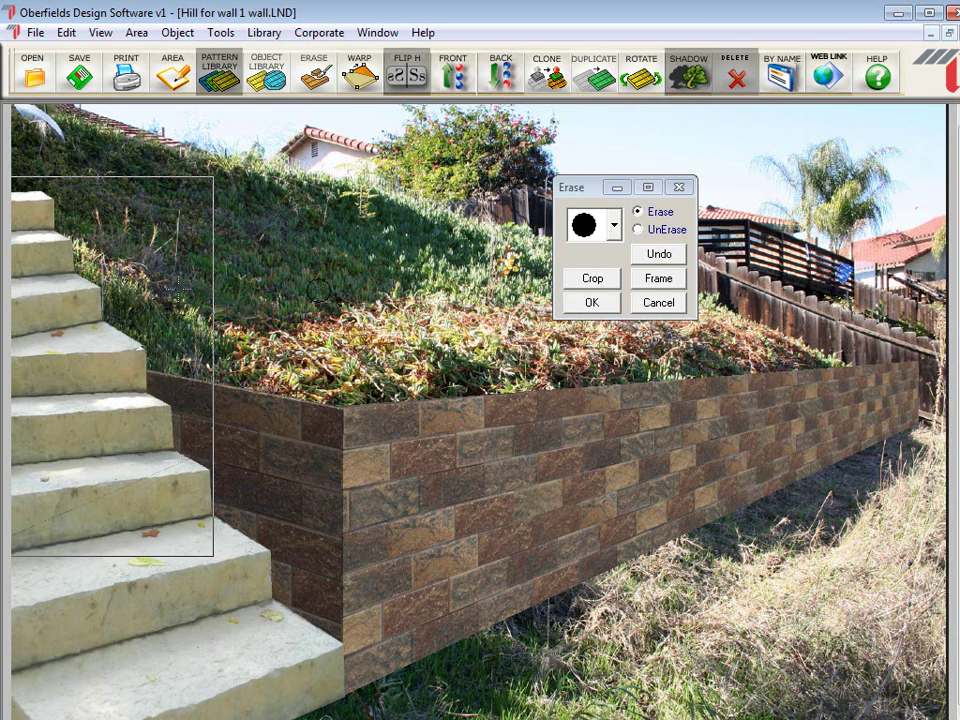
left_click(596, 303)
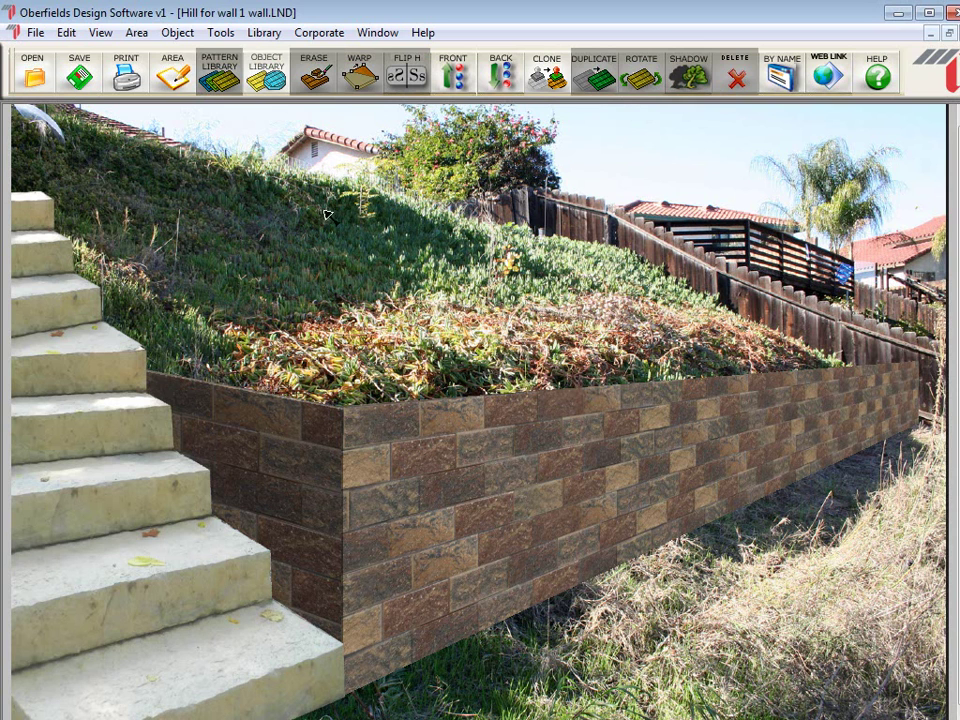
Step: Outline a four-sided upper wall area on the hillside and bring up the Oberfield product library
left_click(178, 86)
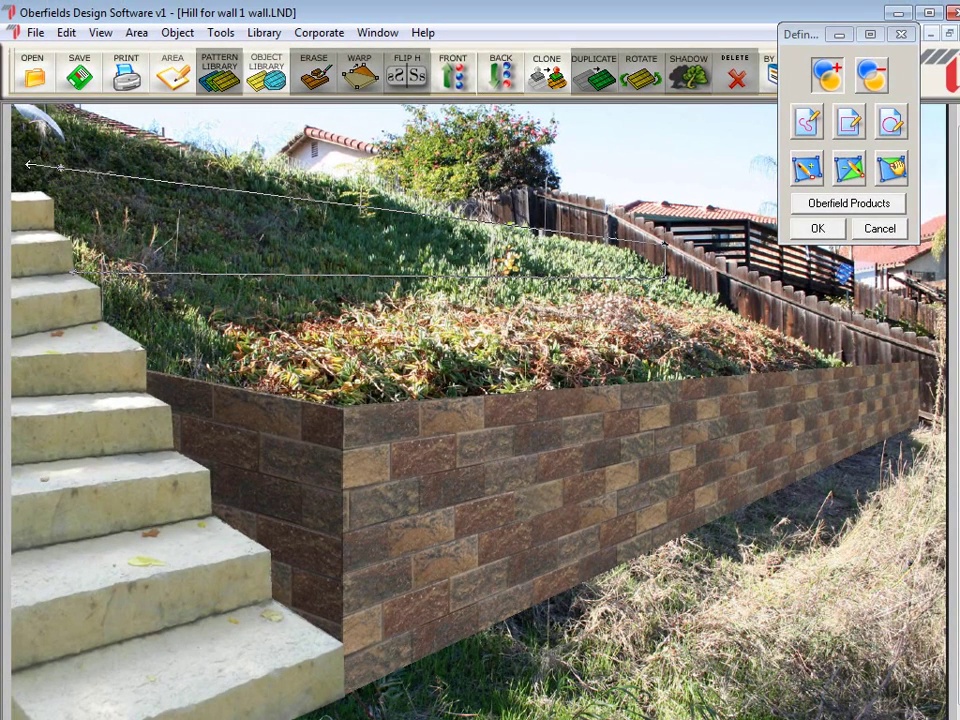
left_click(26, 162)
left_click(27, 275)
left_click(71, 270)
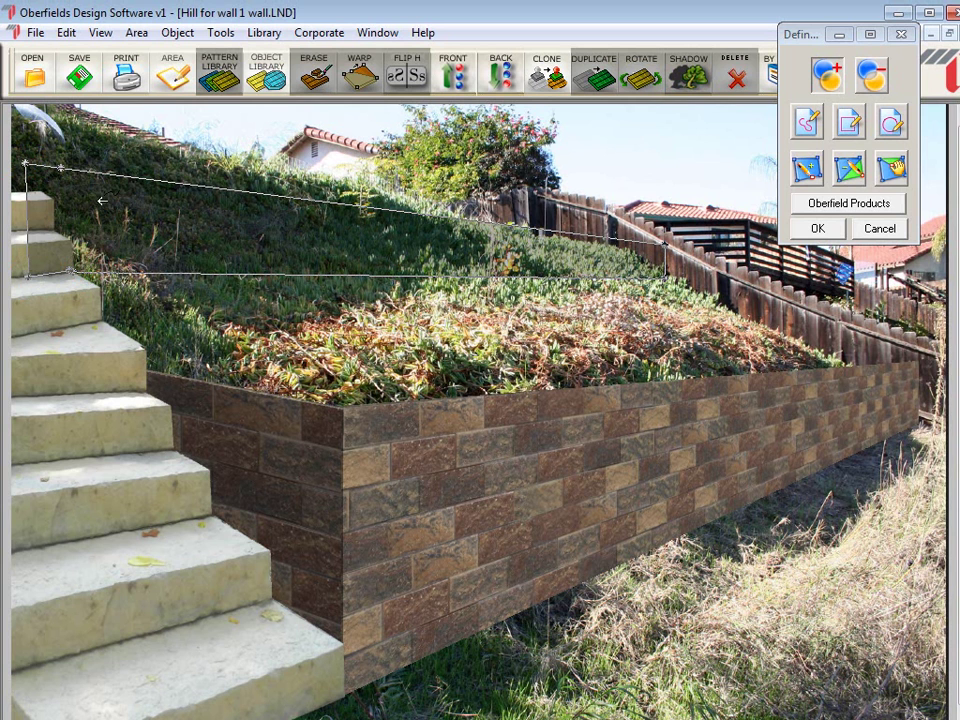
left_click(838, 203)
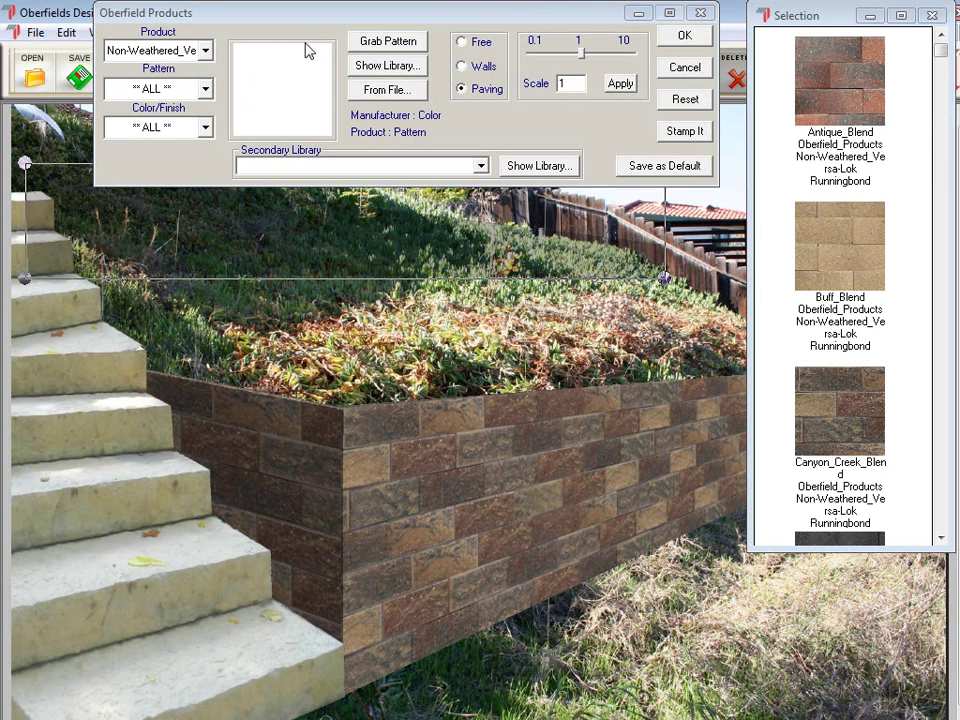
Step: Fill the new area with the lower wall's grabbed Versa-Lok block pattern
left_click(375, 41)
left_click(570, 516)
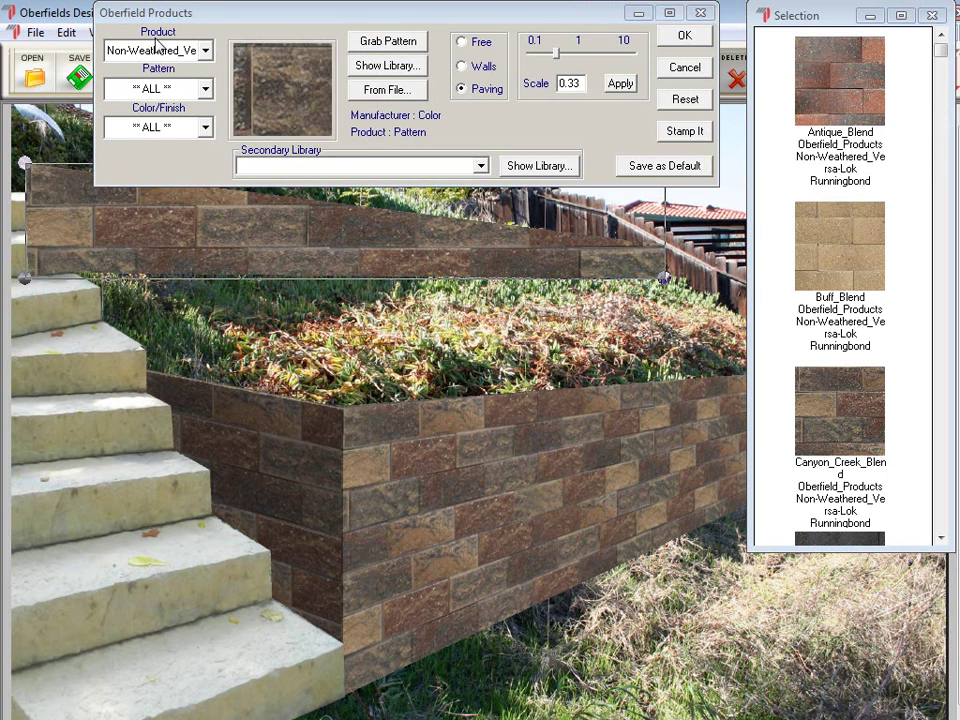
left_click(931, 15)
left_click_drag(300, 26, 493, 187)
left_click_drag(491, 231, 364, 452)
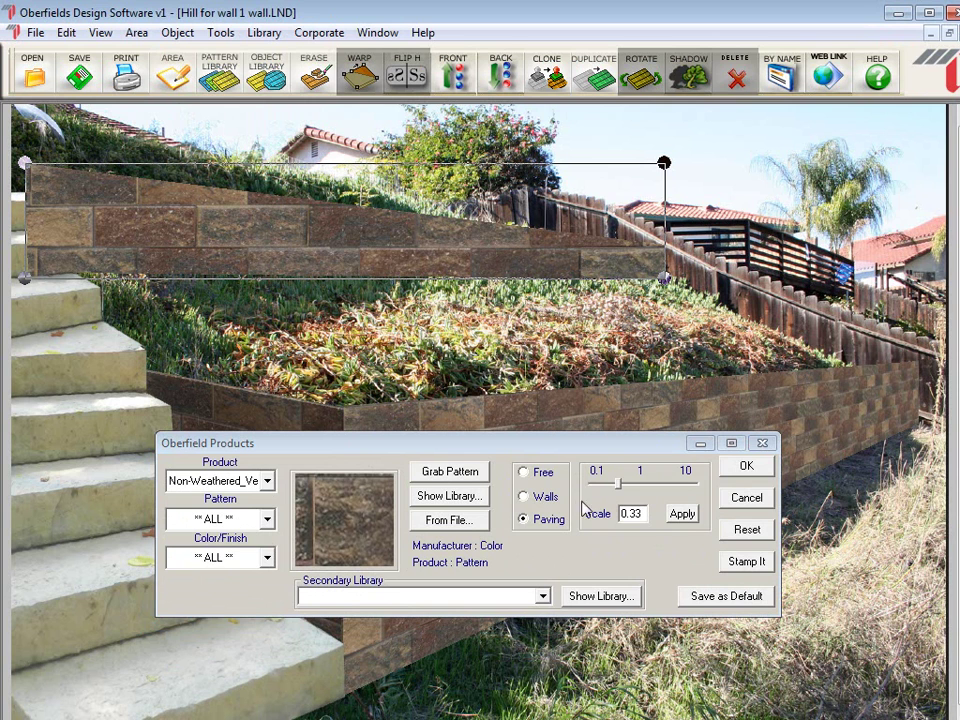
Step: Lay the pattern out as a wall tapering down to the right at scale 0.24
left_click(524, 497)
left_click_drag(664, 164, 663, 241)
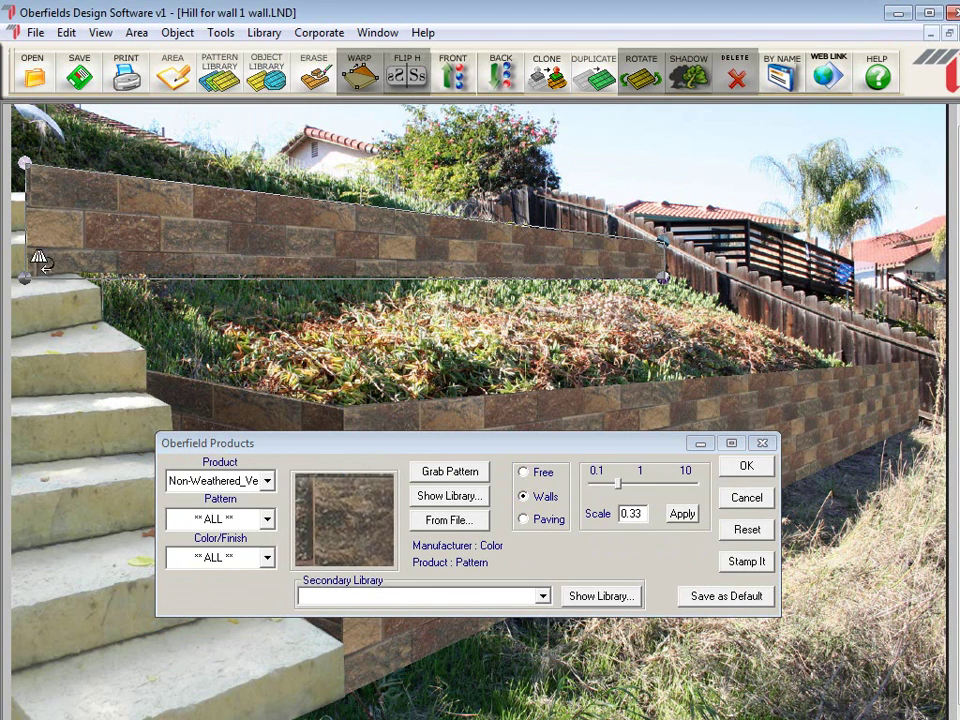
mouse_move(26, 279)
left_mouse_down()
mouse_move(34, 278)
mouse_move(27, 271)
left_mouse_up()
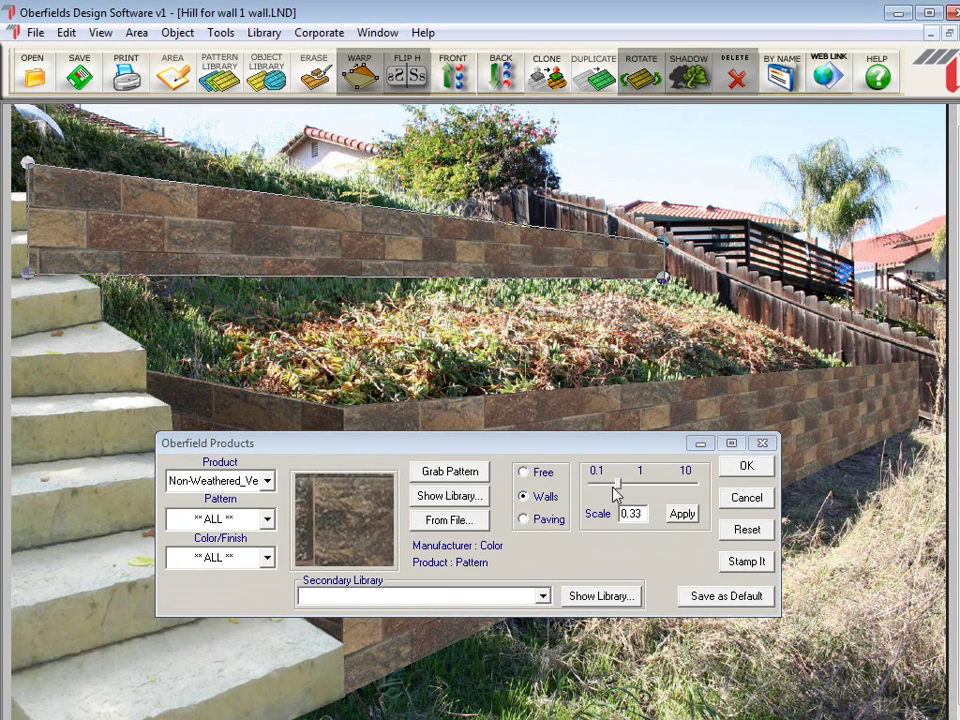
mouse_move(617, 492)
left_mouse_down()
mouse_move(606, 480)
mouse_move(612, 488)
left_mouse_up()
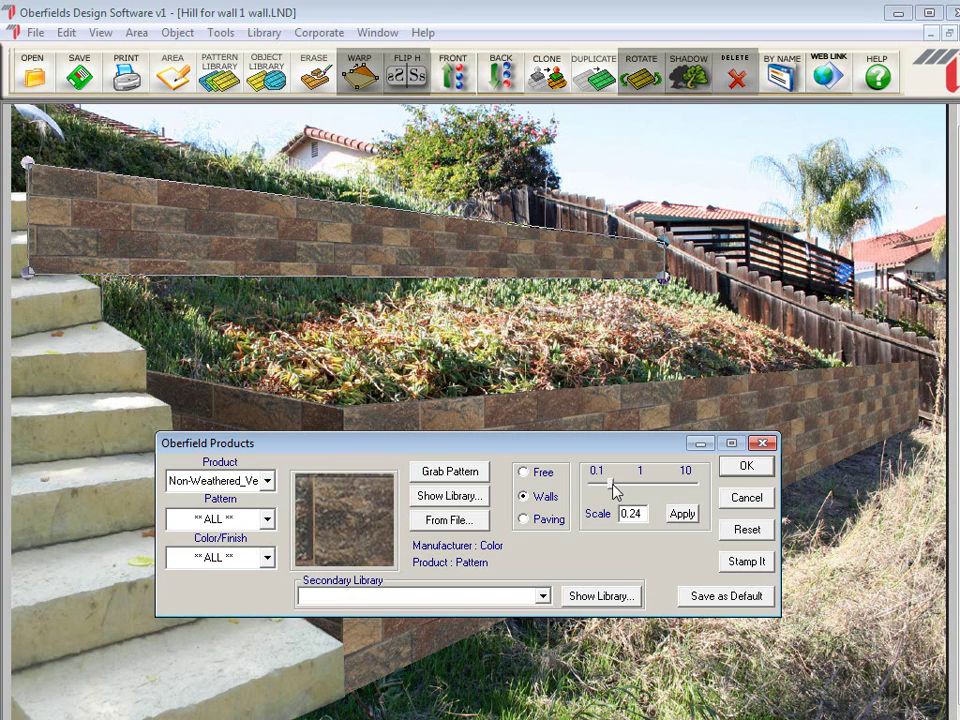
left_click(461, 413)
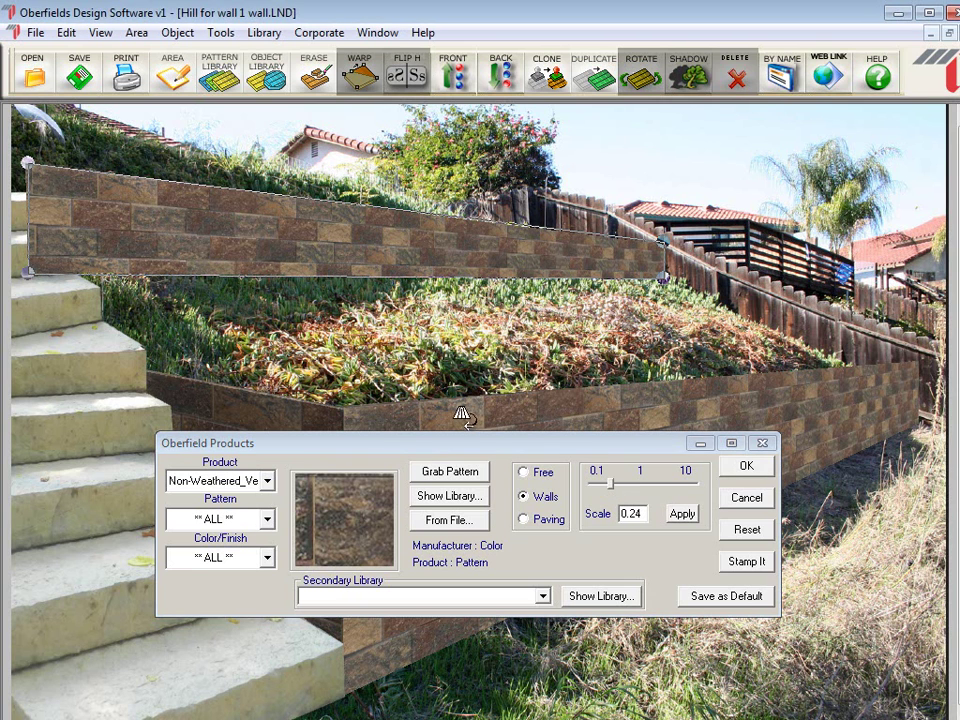
left_click(746, 468)
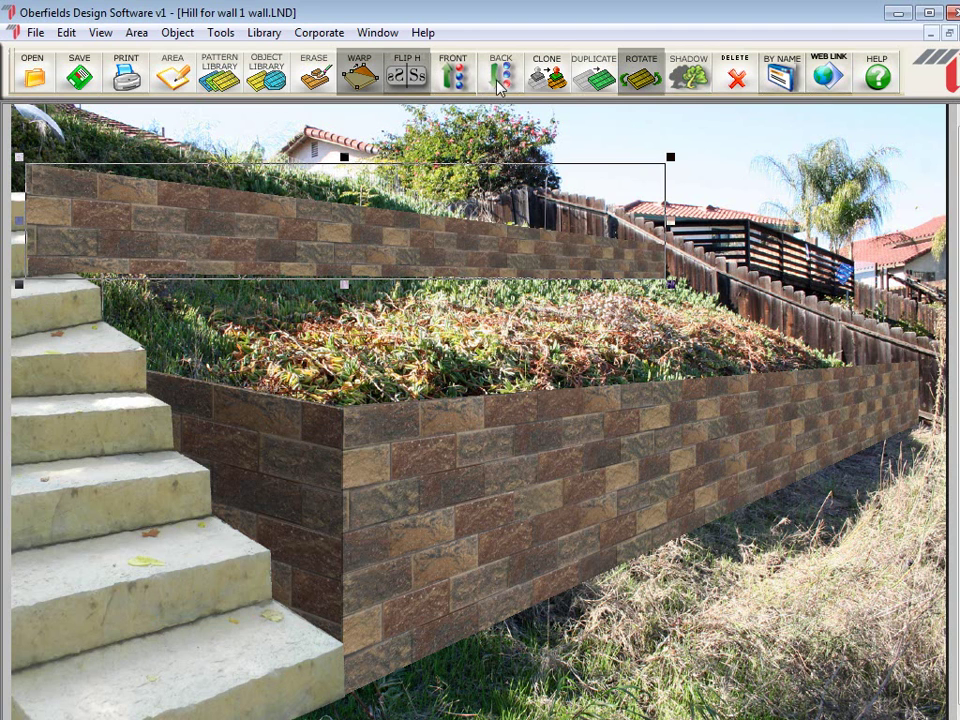
Step: Trace a closed outline along the top edge of the lower wall's long face
left_click(297, 333)
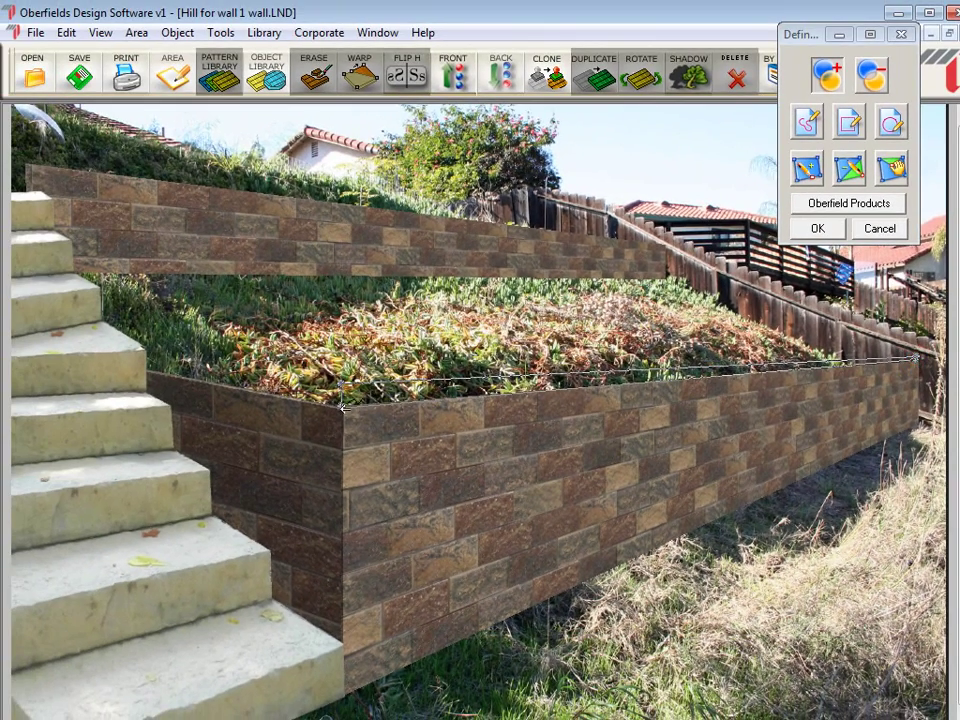
left_click(338, 403)
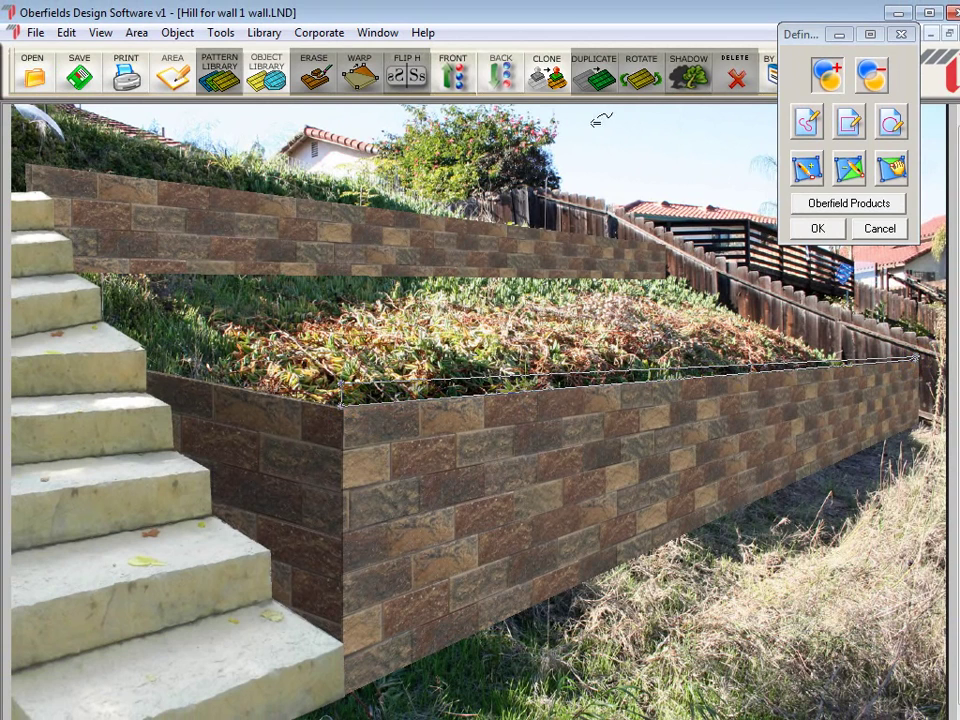
Step: Apply the Canyon_Creek_Blend Versa-Lok Wall_Caps pattern to the new outline
left_click(812, 206)
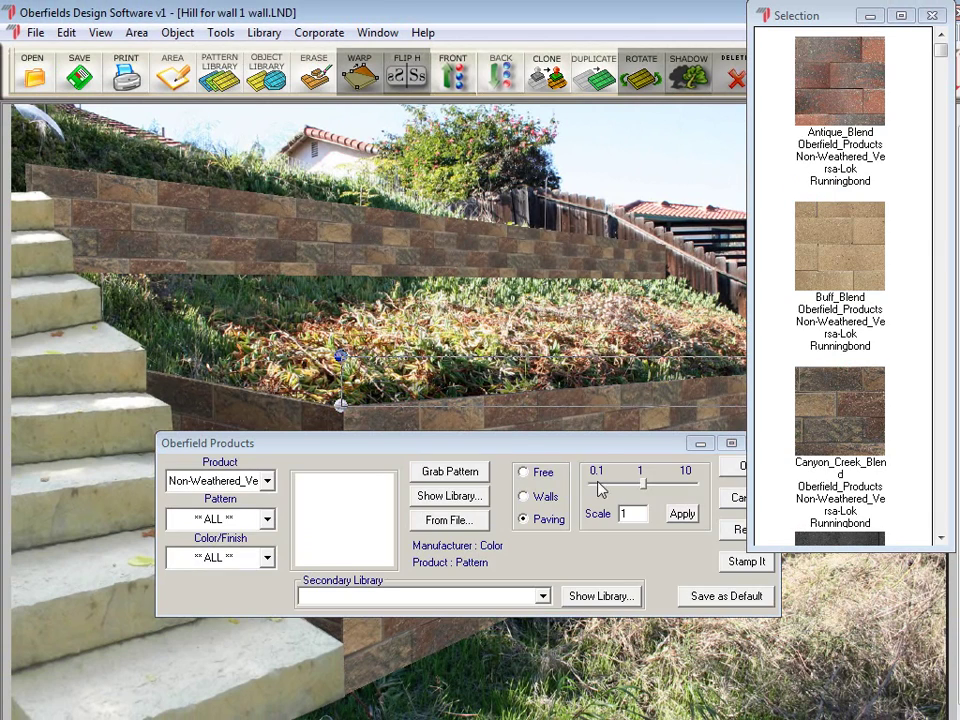
left_click_drag(603, 450, 523, 47)
left_click(183, 78)
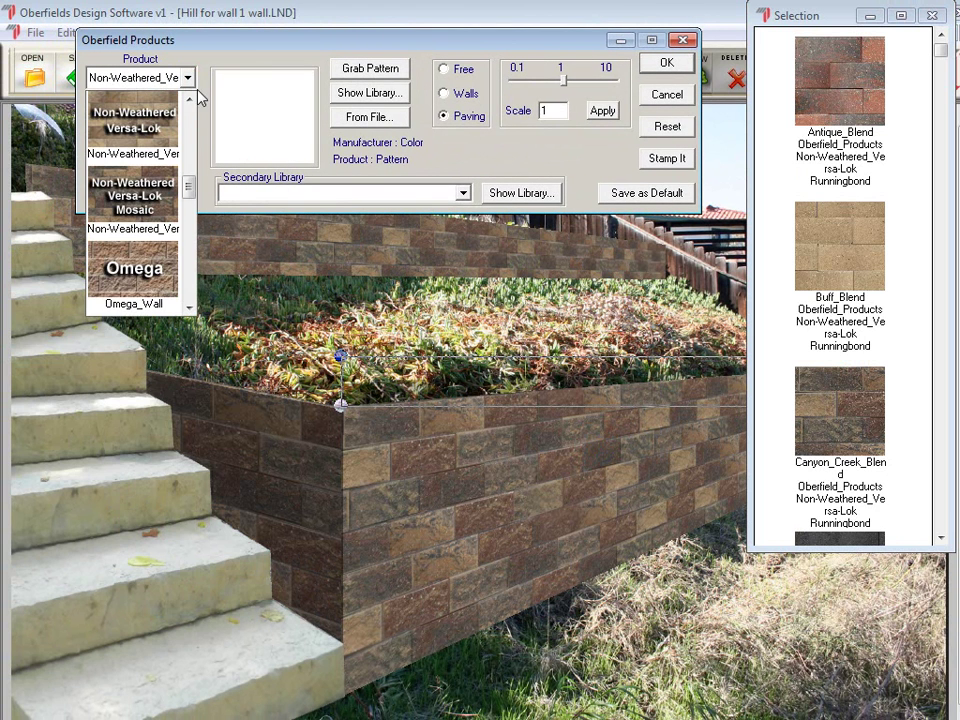
left_click(196, 90)
left_click(187, 116)
left_click_drag(188, 142, 190, 325)
left_click(152, 268)
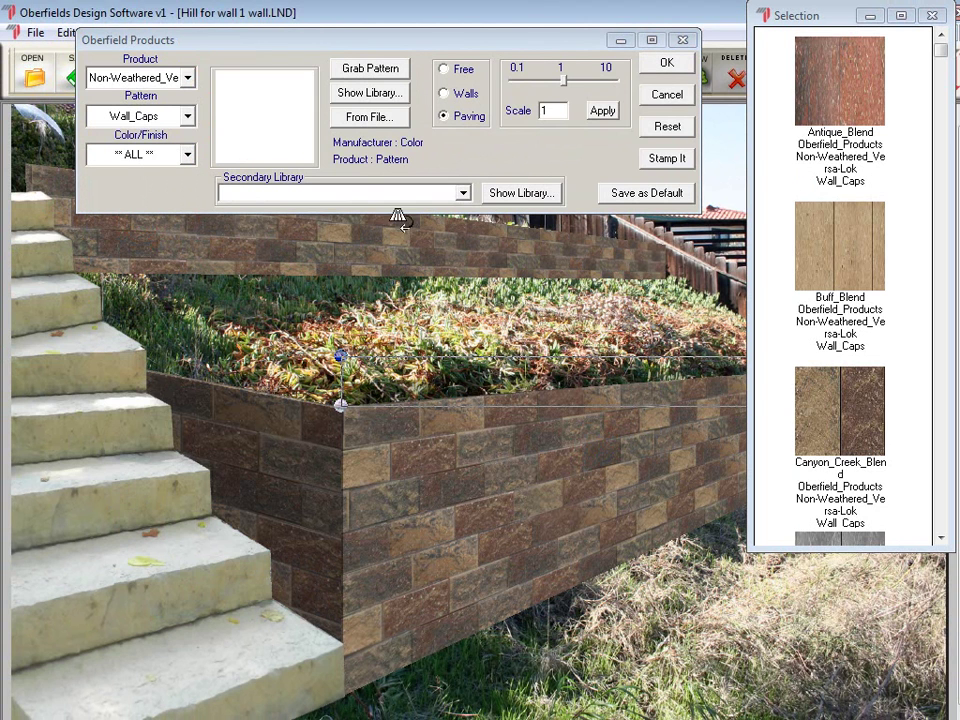
left_click(848, 430)
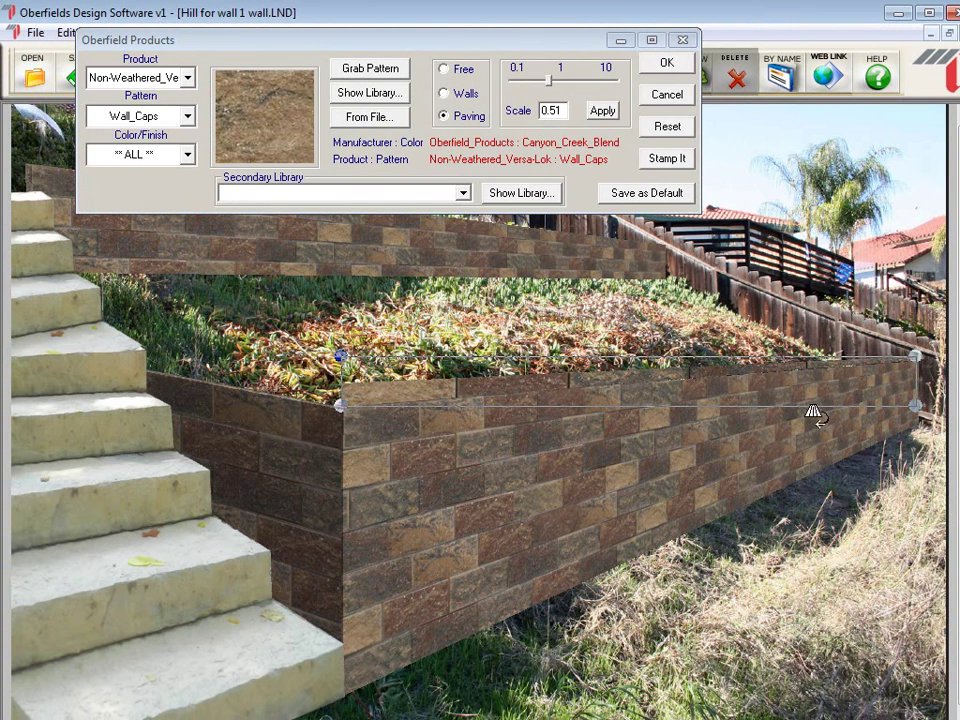
Step: Lay the caps out as a wall, raise the right end, and set scale 0.66
left_click(444, 92)
left_click_drag(917, 401, 910, 354)
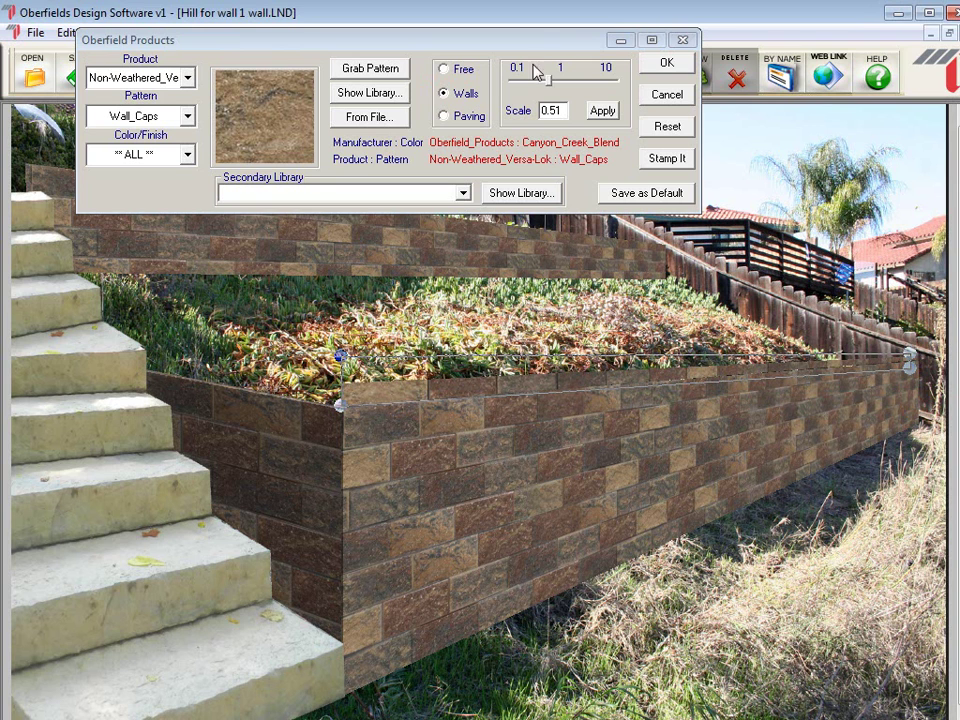
left_click_drag(549, 84, 560, 88)
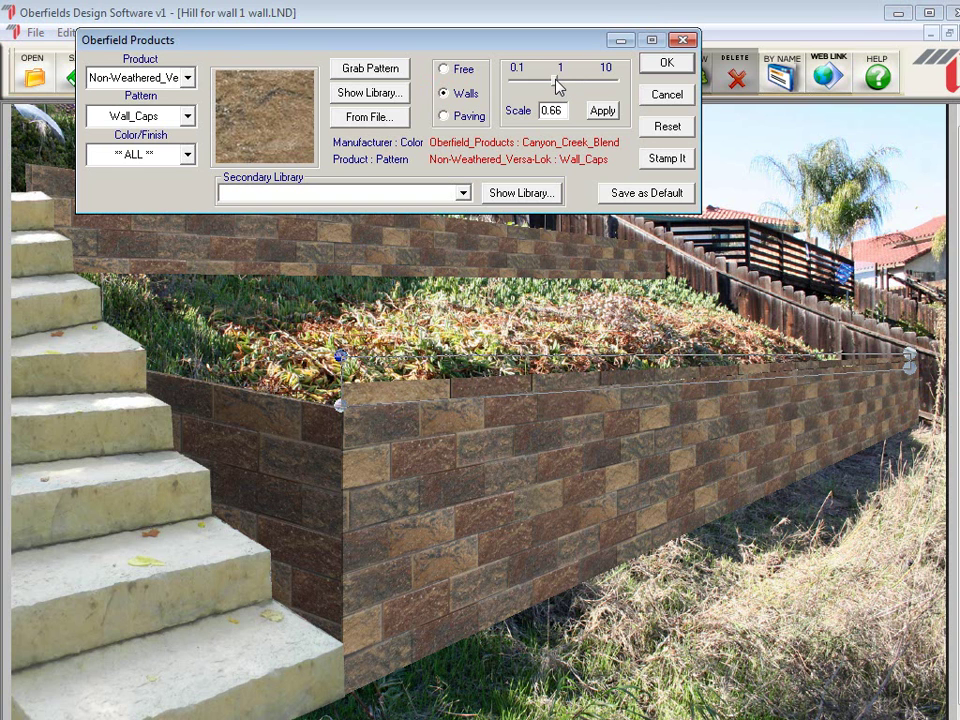
left_click(667, 62)
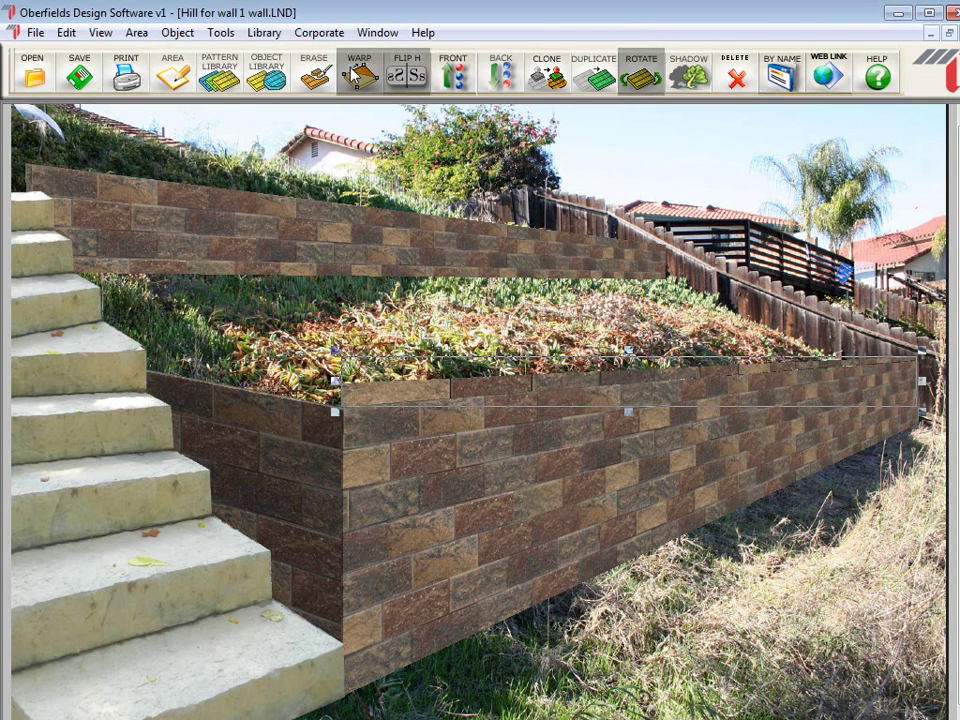
Step: Outline the short lower-wall top between the wall corner and the stair edge
double_click(365, 407)
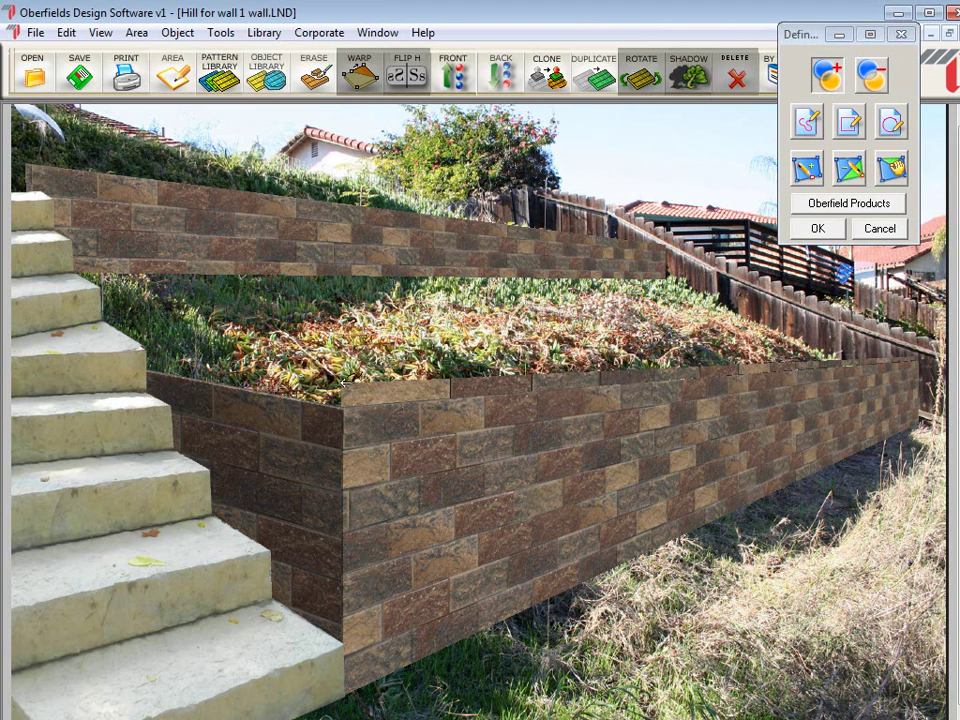
left_click(342, 405)
left_click(133, 343)
left_click(341, 379)
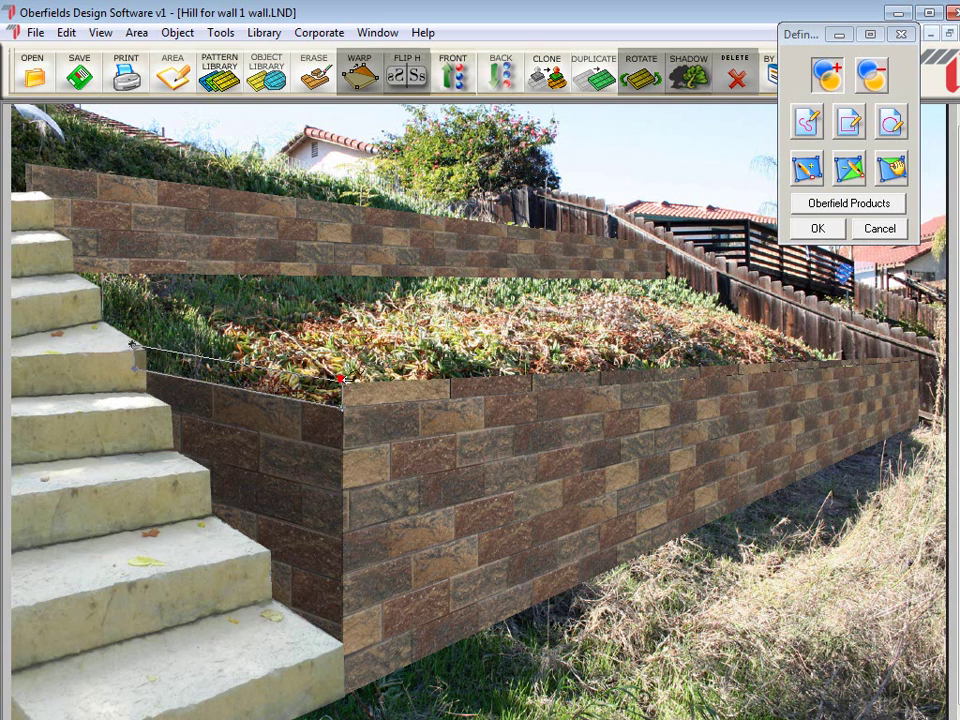
Step: Grab the wall cap texture onto it as a wall, fitted to the wall top at scale 0.46
left_click(833, 204)
left_click(366, 69)
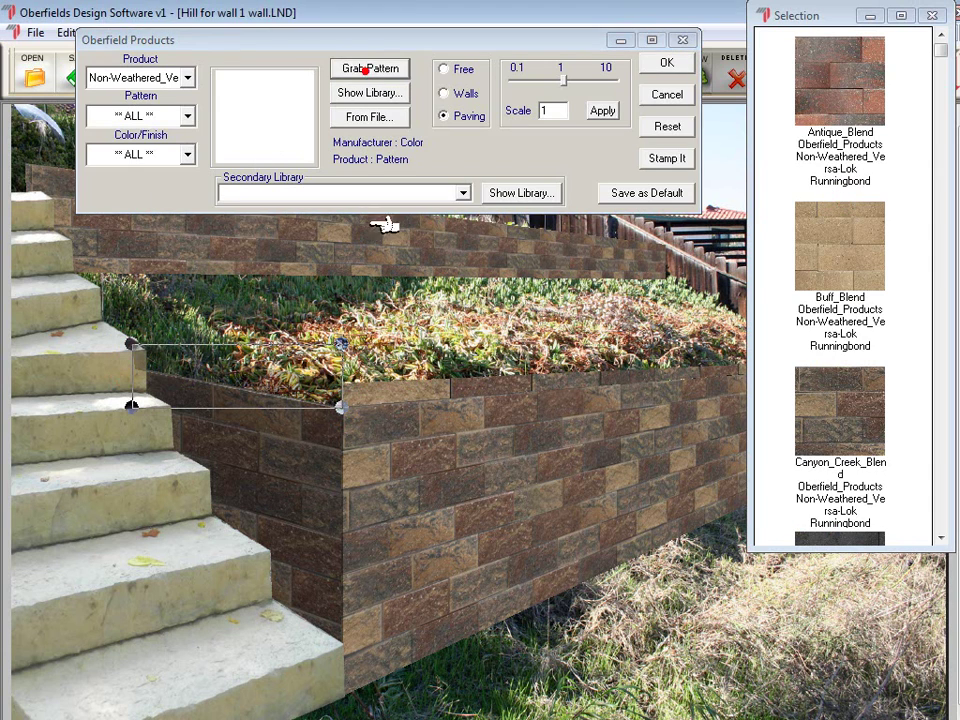
left_click(394, 391)
left_click(443, 92)
left_click_drag(128, 405, 126, 368)
left_click_drag(343, 343, 341, 376)
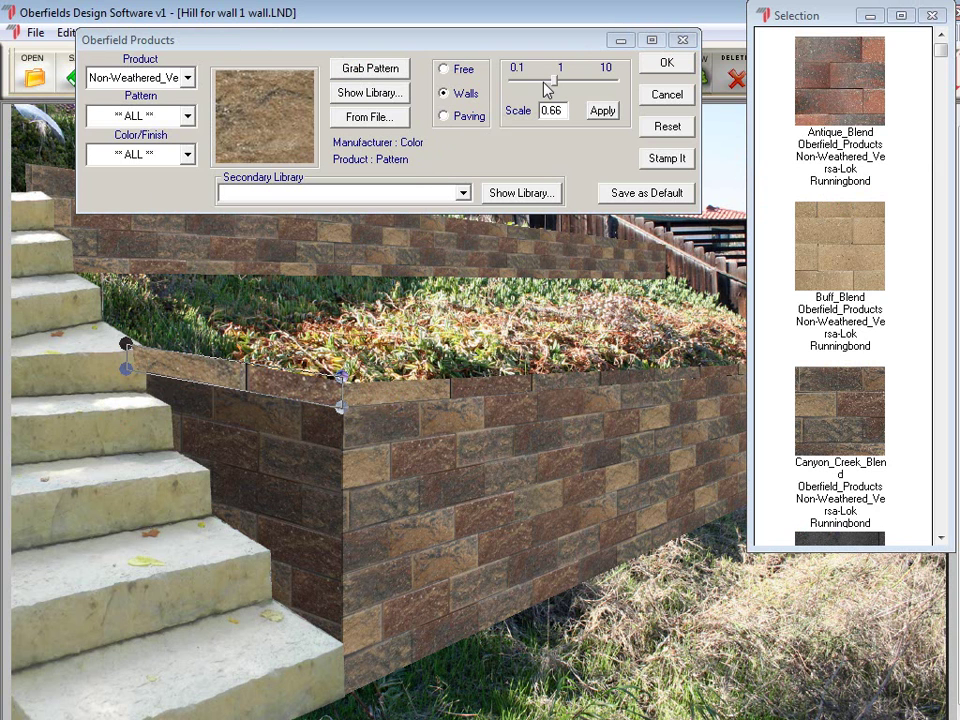
left_click_drag(548, 88, 546, 88)
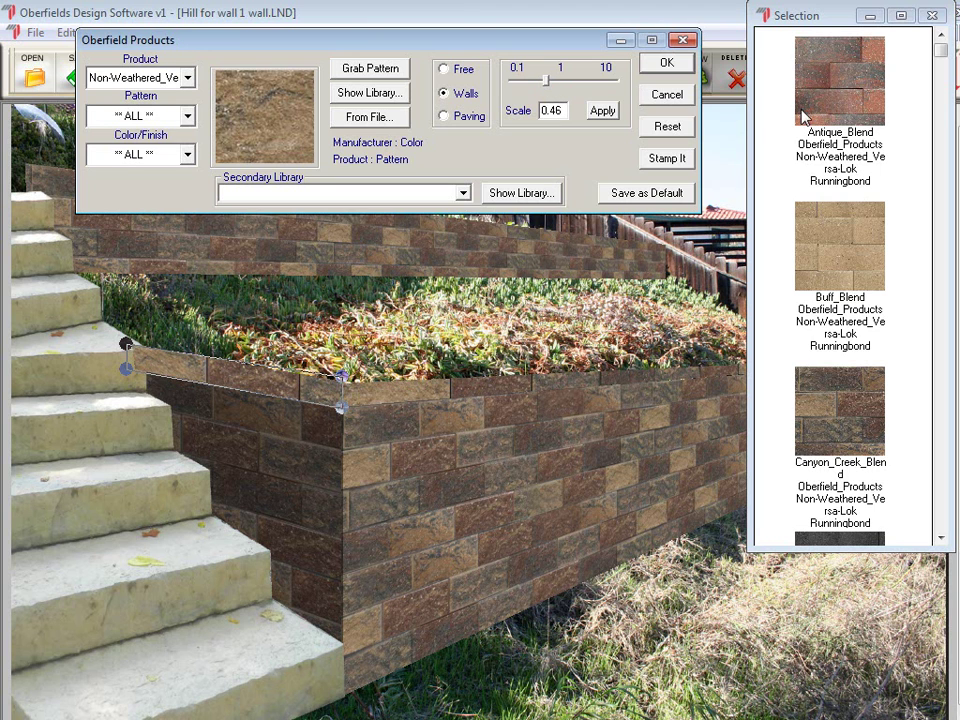
left_click(675, 63)
left_click(620, 318)
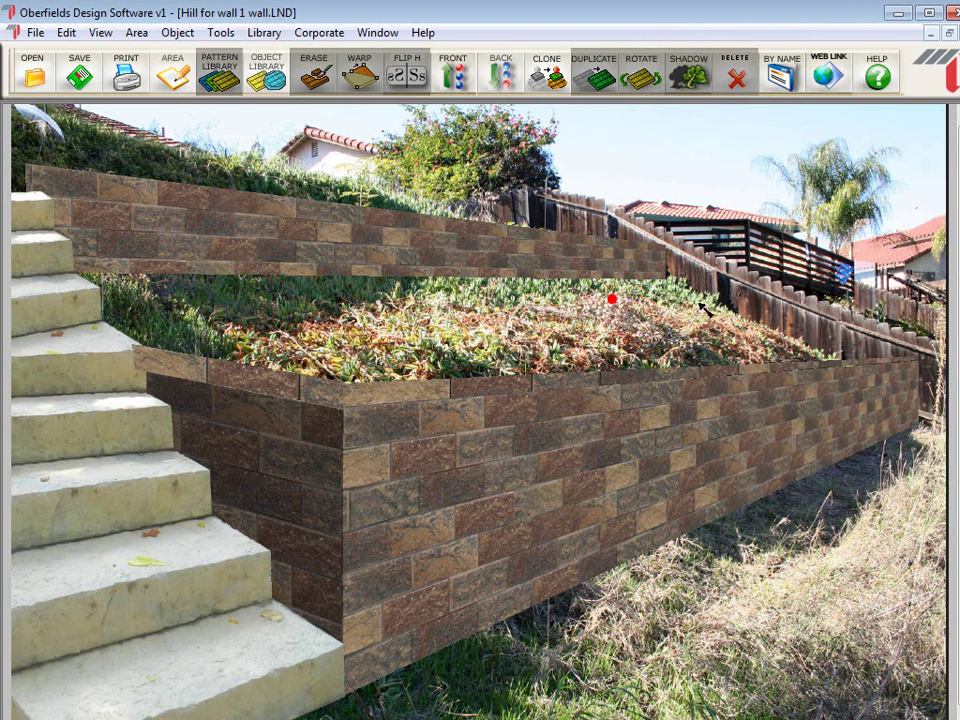
left_click(204, 372)
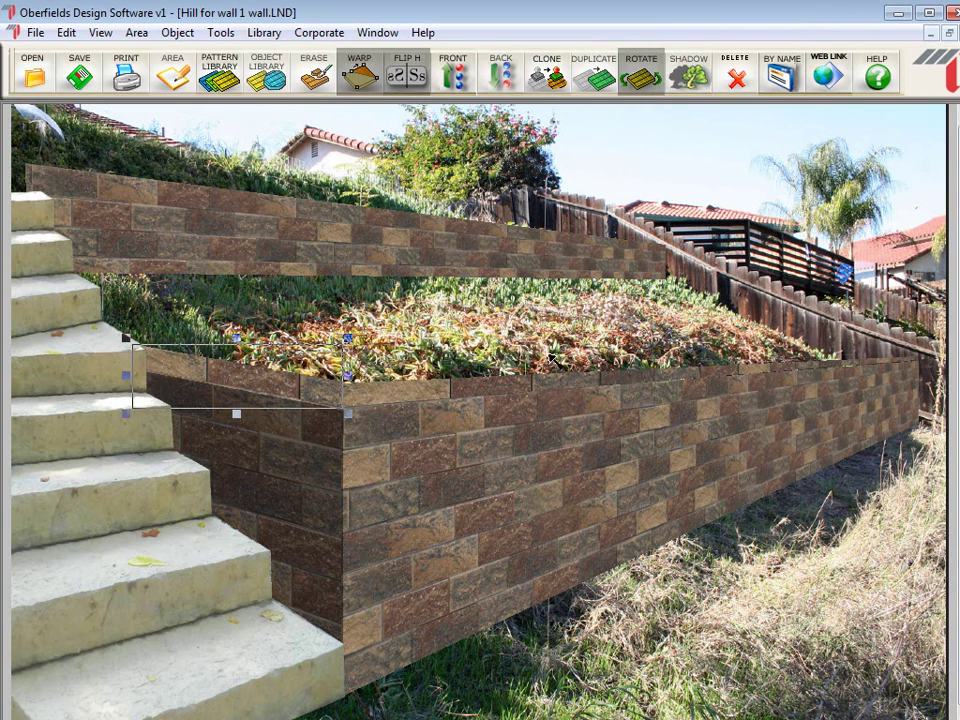
left_click(396, 331)
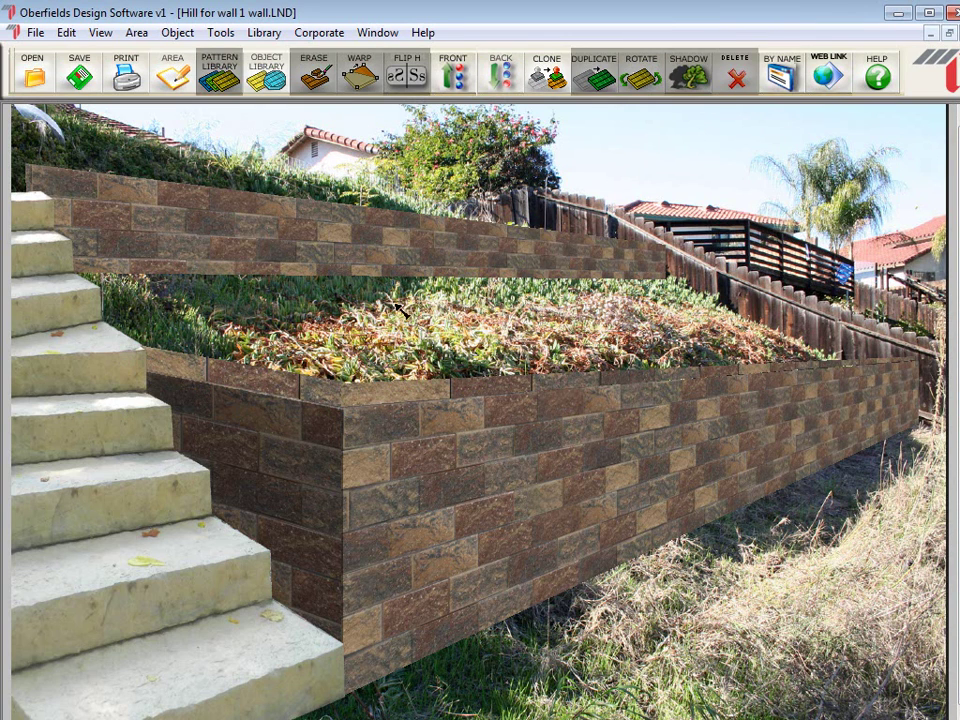